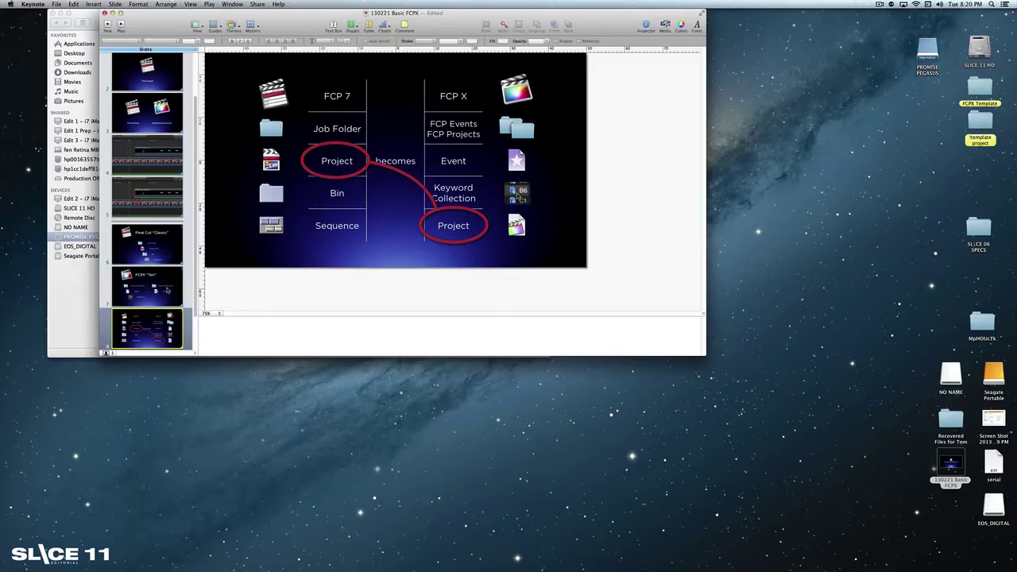
Exit the Keynote FCP 7 vs FCP X slide and get back to the Finder desktop
key(super+h)
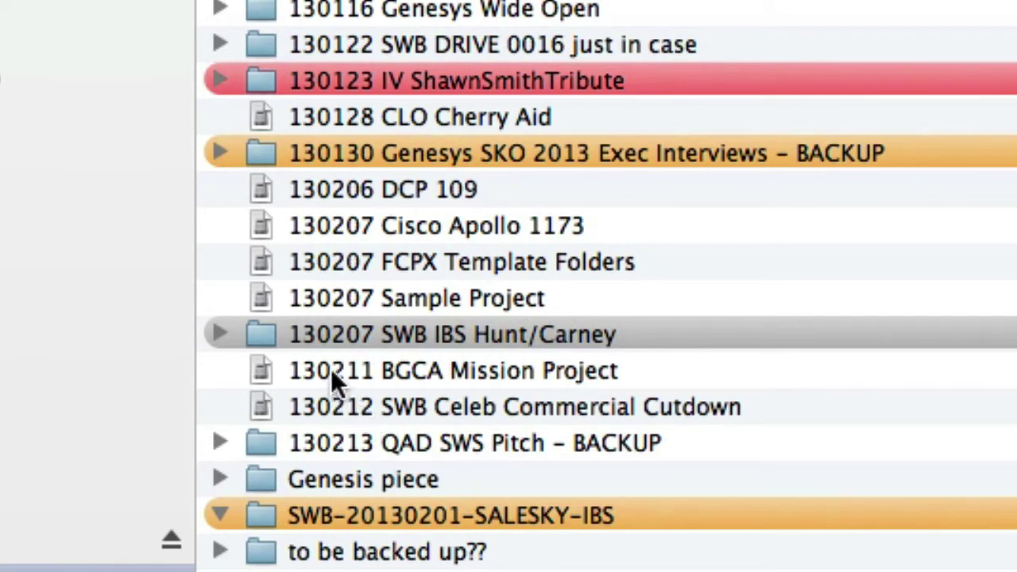
Mount the 130211 BGCA Mission Project sparse image from the PROMISE PEGASUS list
click(412, 375)
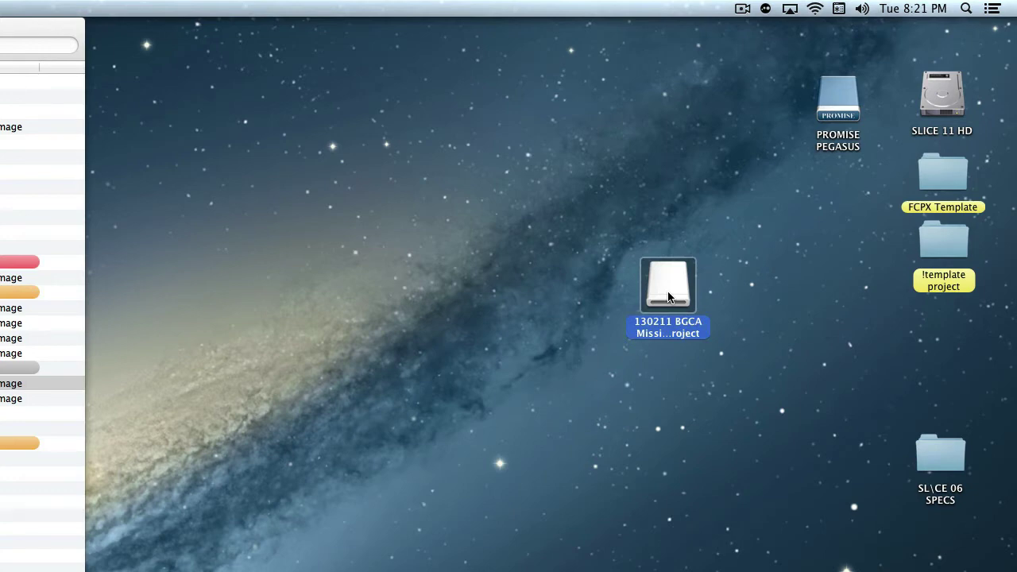
Move the BGCA volume icon beside the other drives and list its three top-level folders in Finder
drag(668, 297, 688, 122)
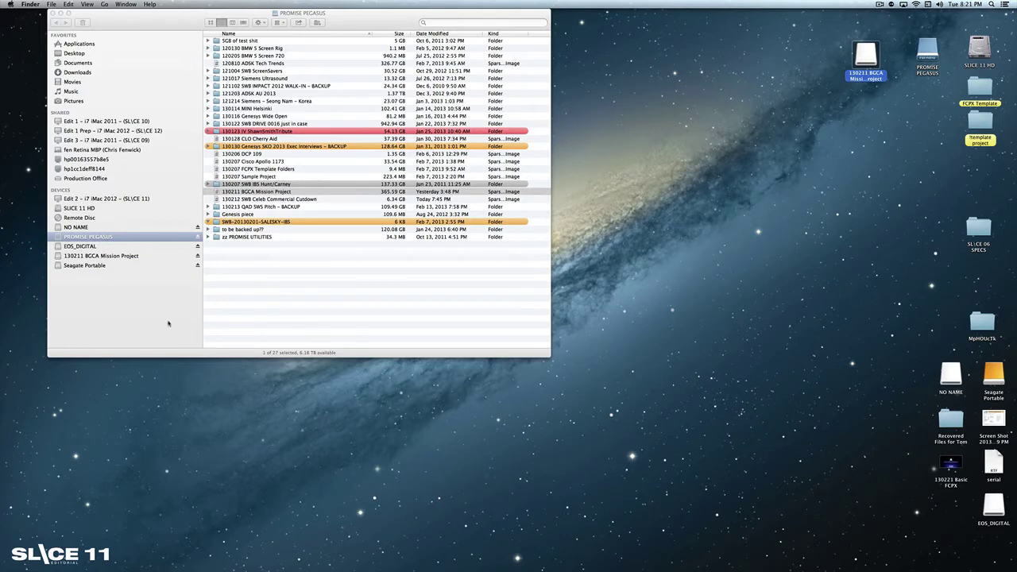
click(119, 259)
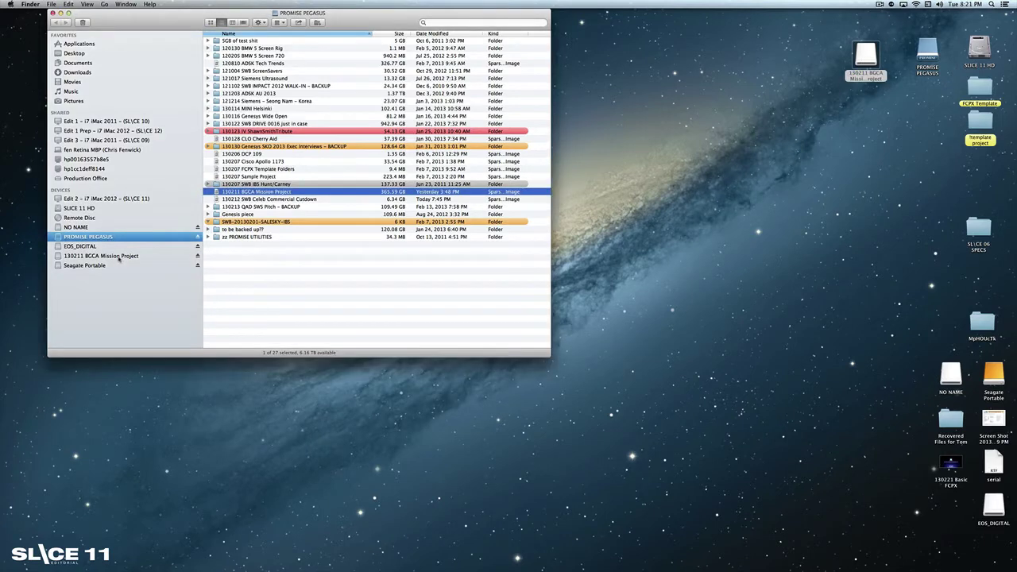
click(119, 256)
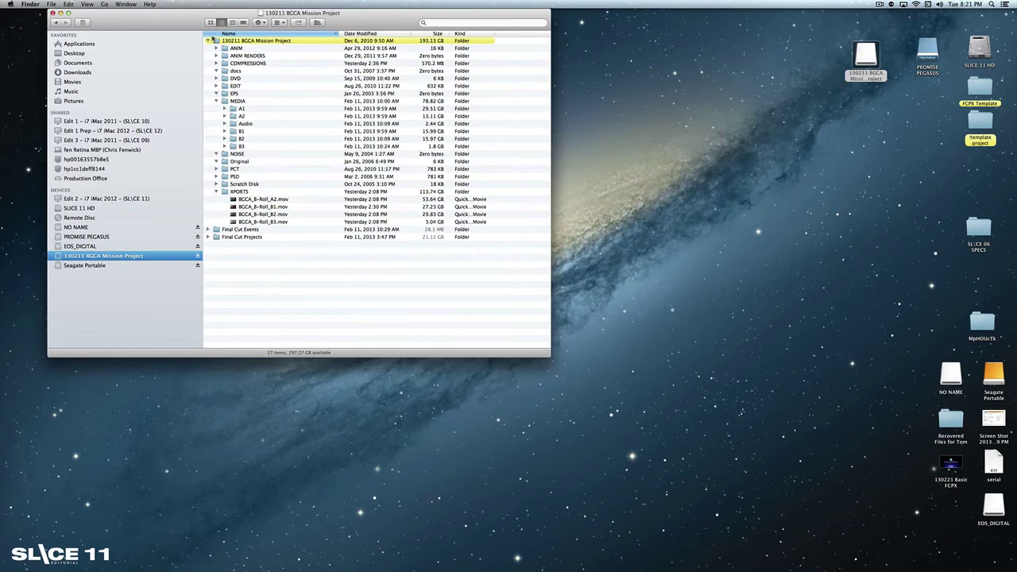
click(209, 40)
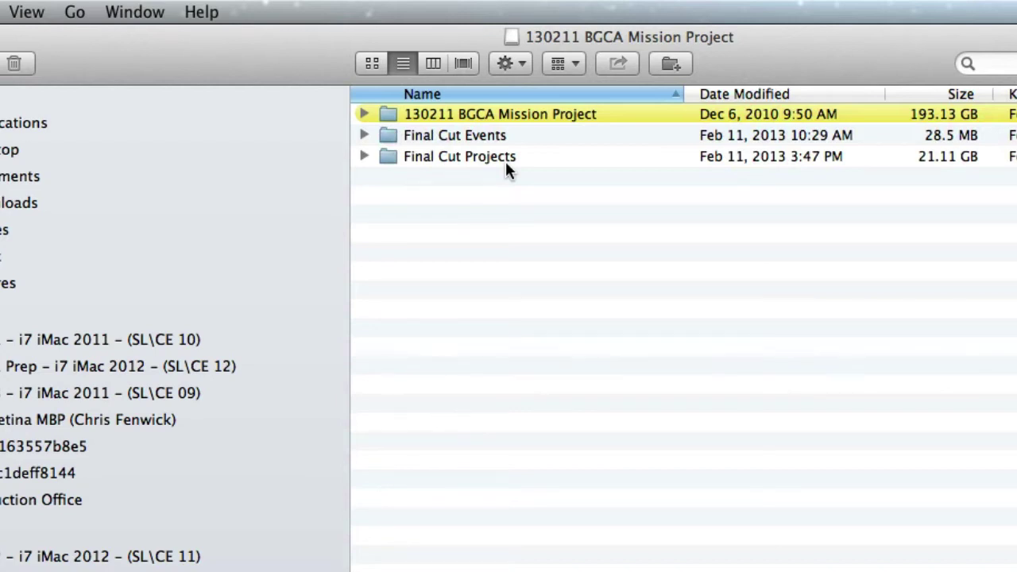
click(363, 136)
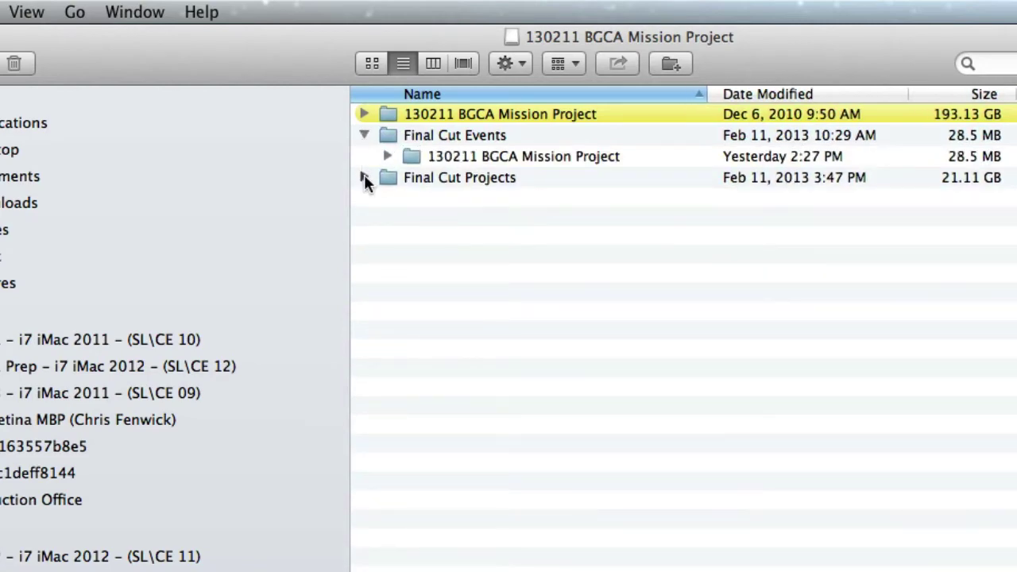
click(364, 178)
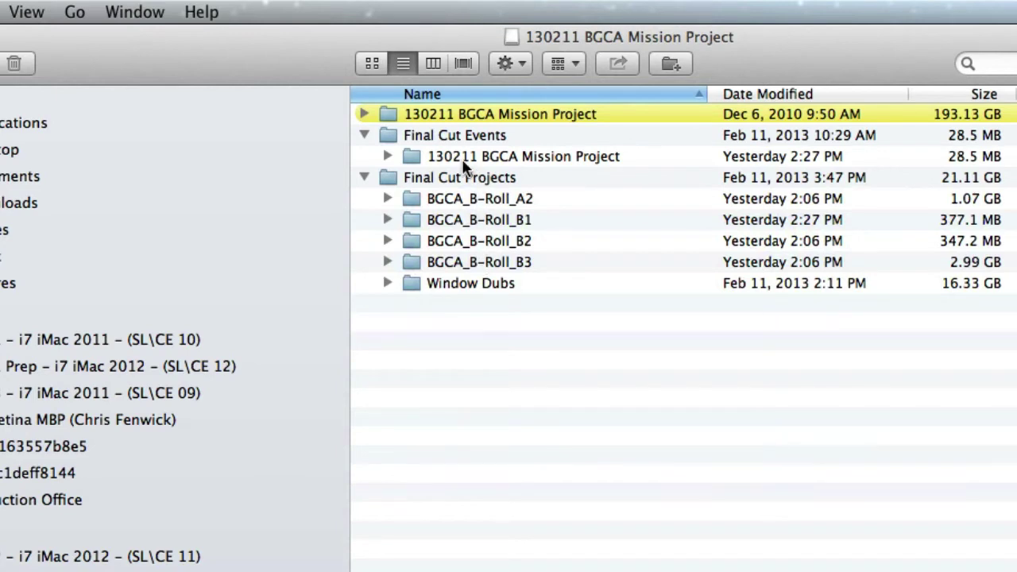
click(363, 178)
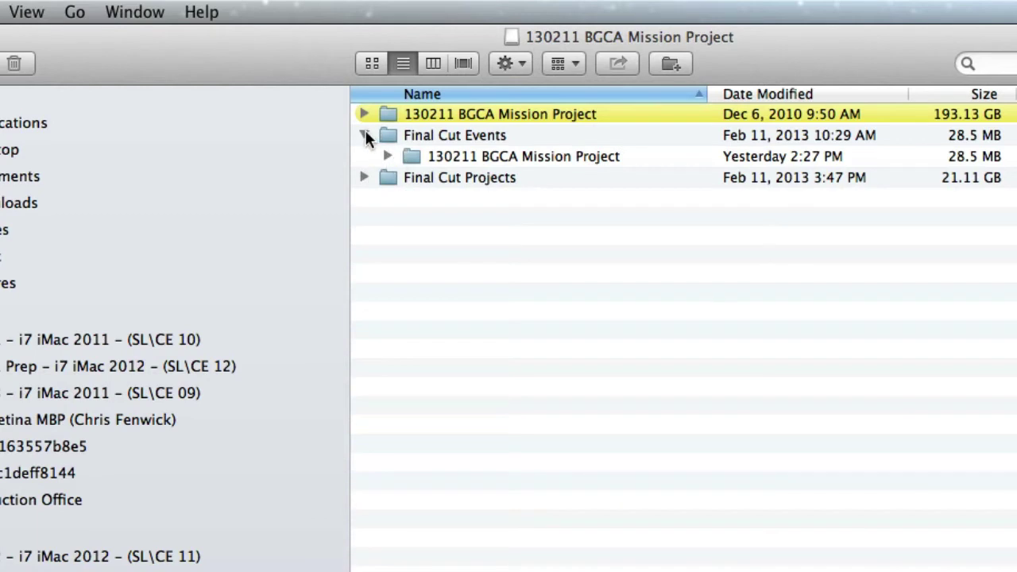
click(364, 134)
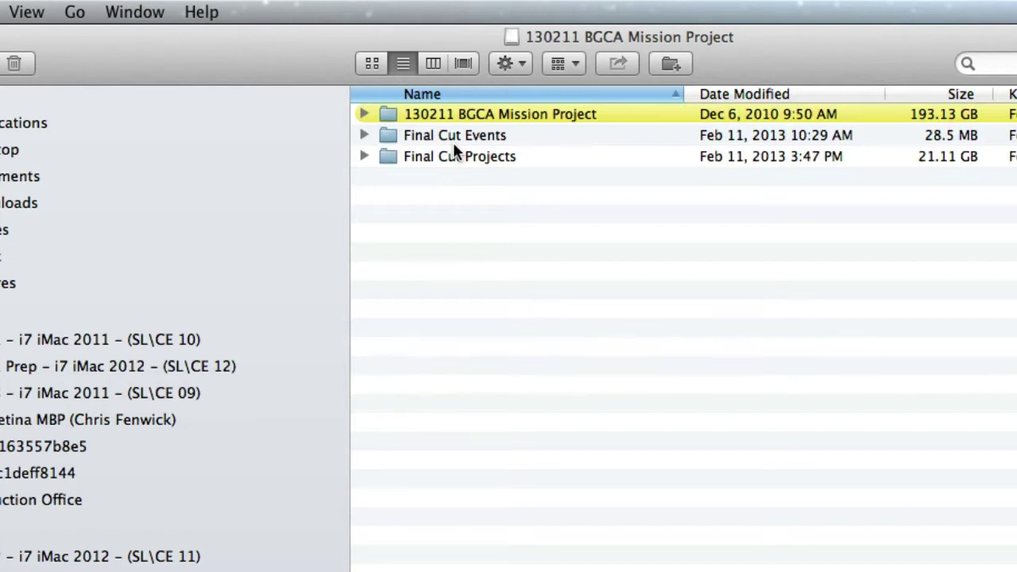
click(364, 135)
click(364, 177)
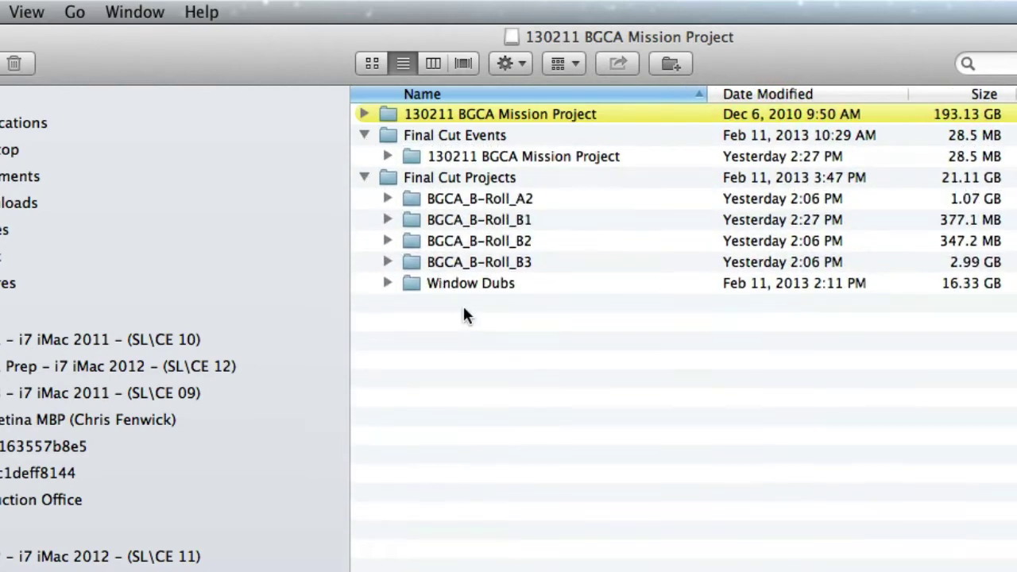
click(364, 178)
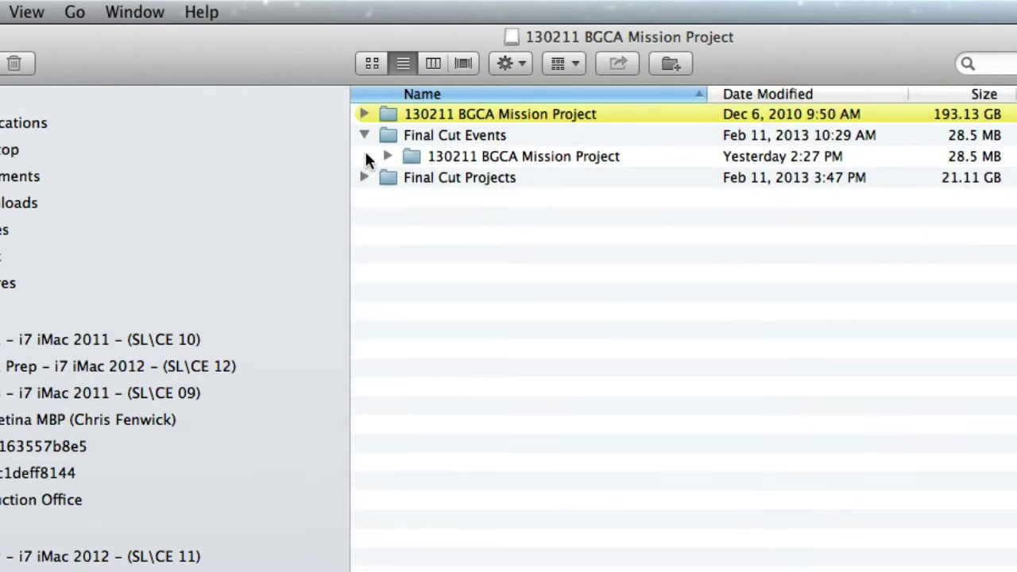
click(365, 135)
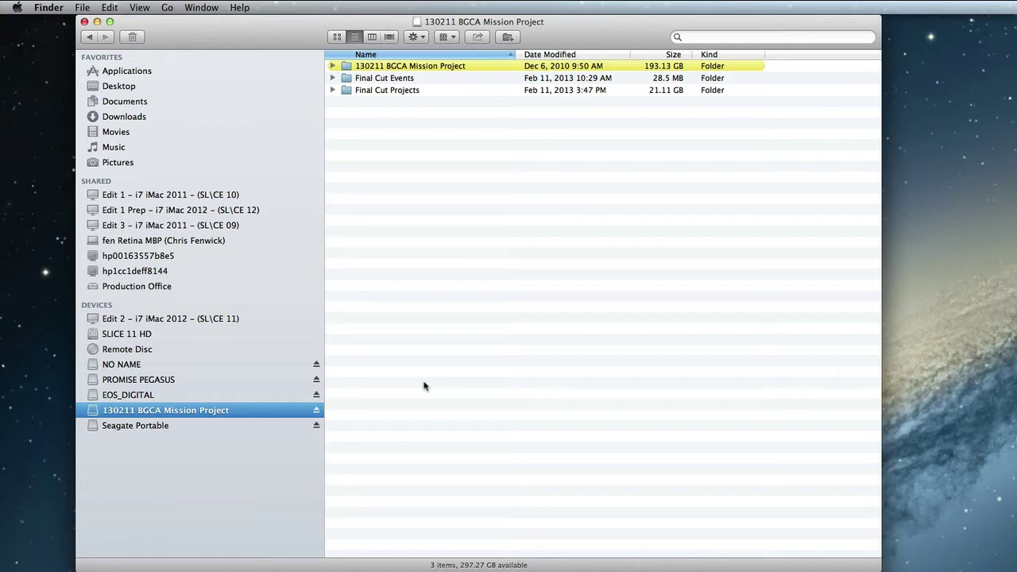
Eject the BGCA volume, launch Disk Utility through Spotlight, and bring up its File menu
click(317, 410)
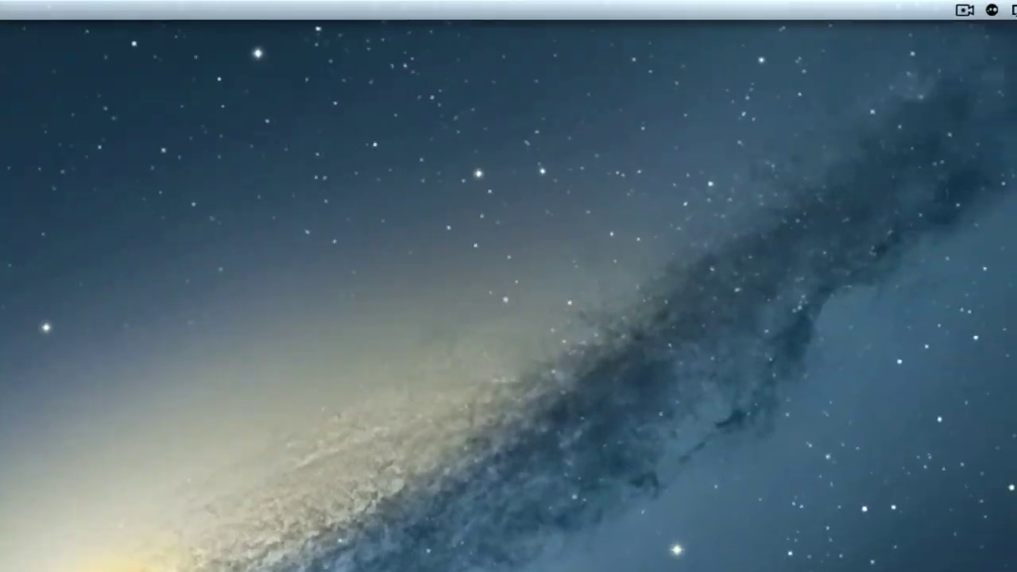
key(super+space)
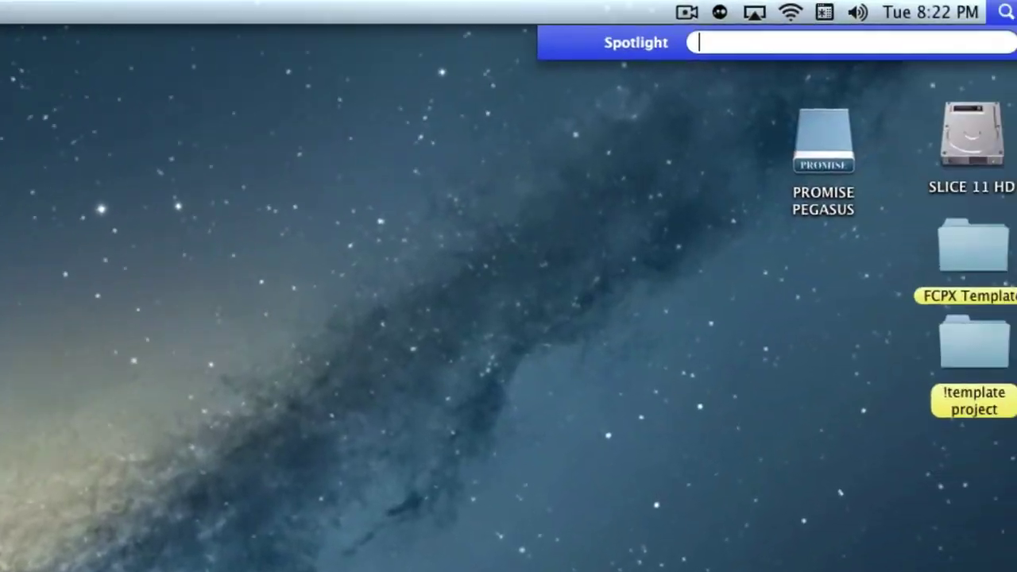
text(disk)
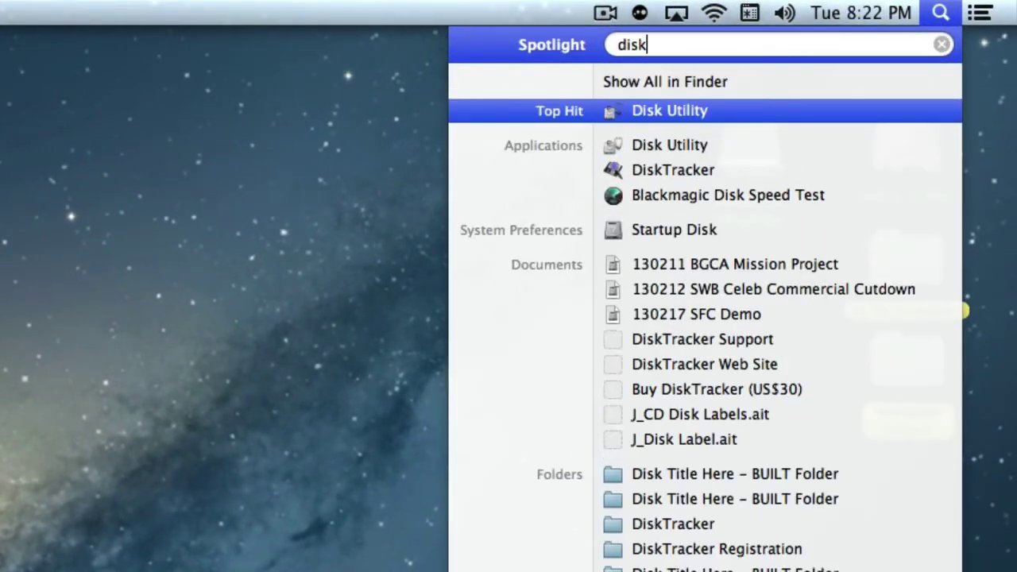
key(Return)
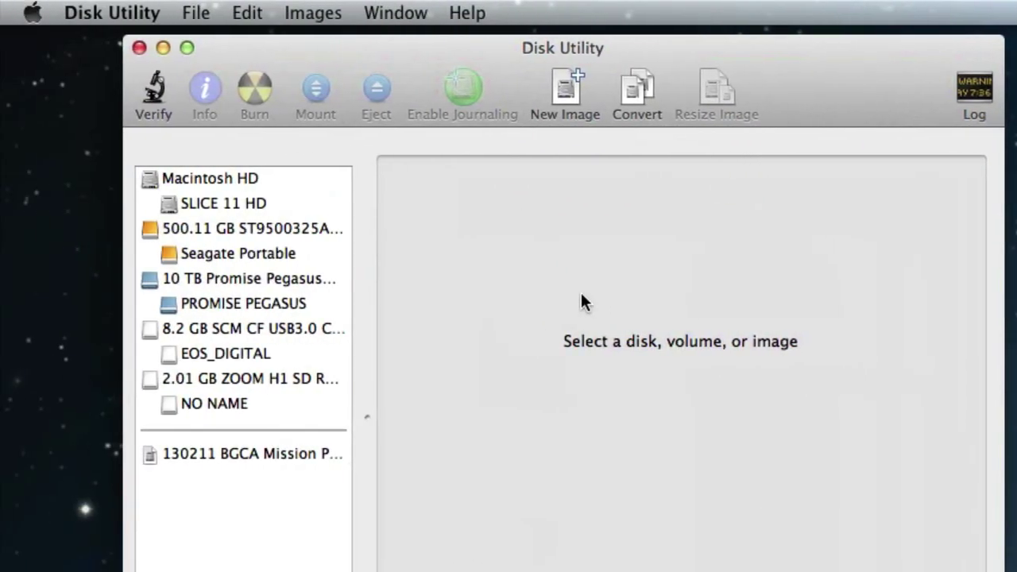
click(197, 13)
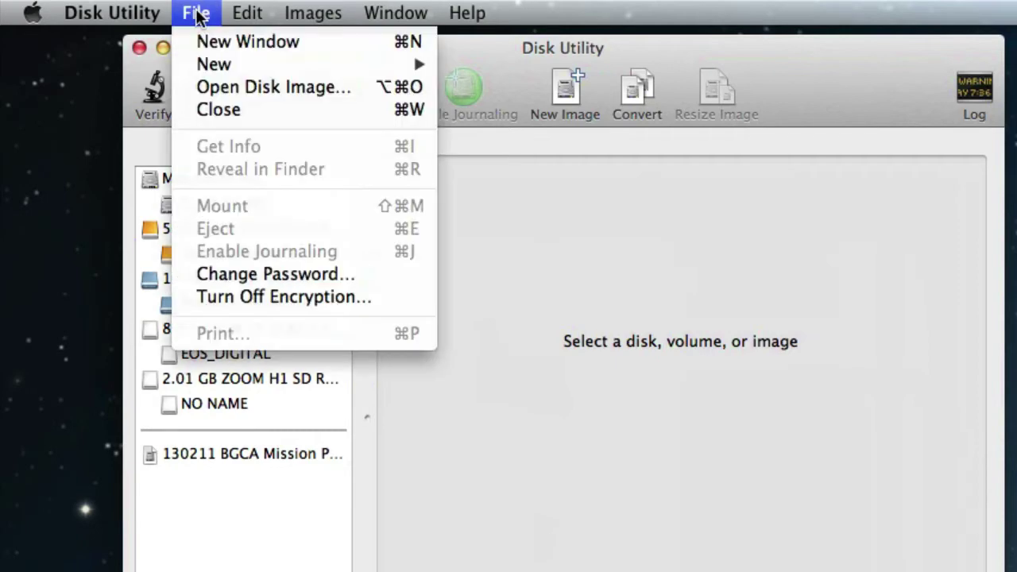
Start a new blank image saved on PROMISE PEGASUS as 130219 Sparce Disk Demo
mouse_move(211, 68)
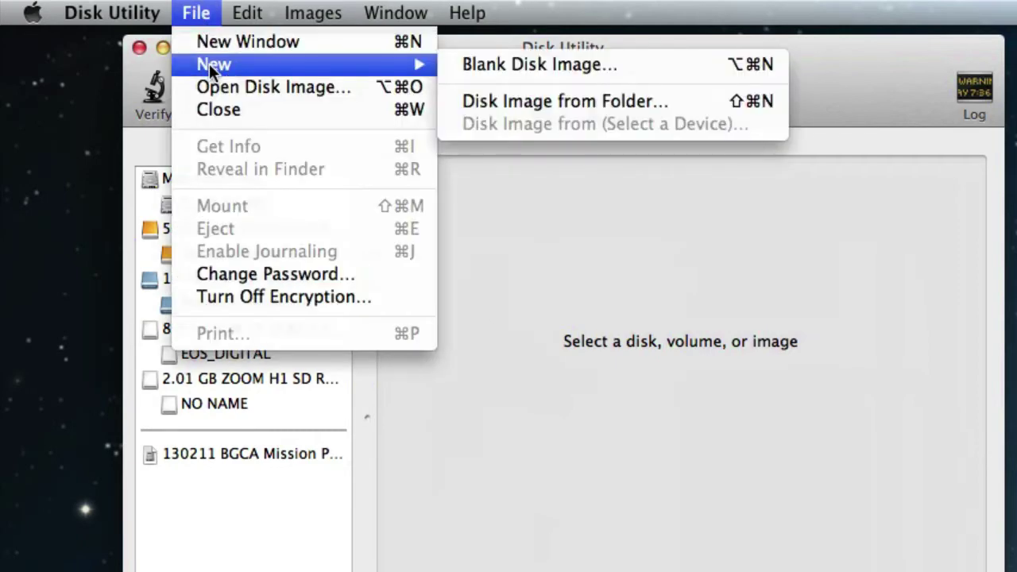
click(543, 63)
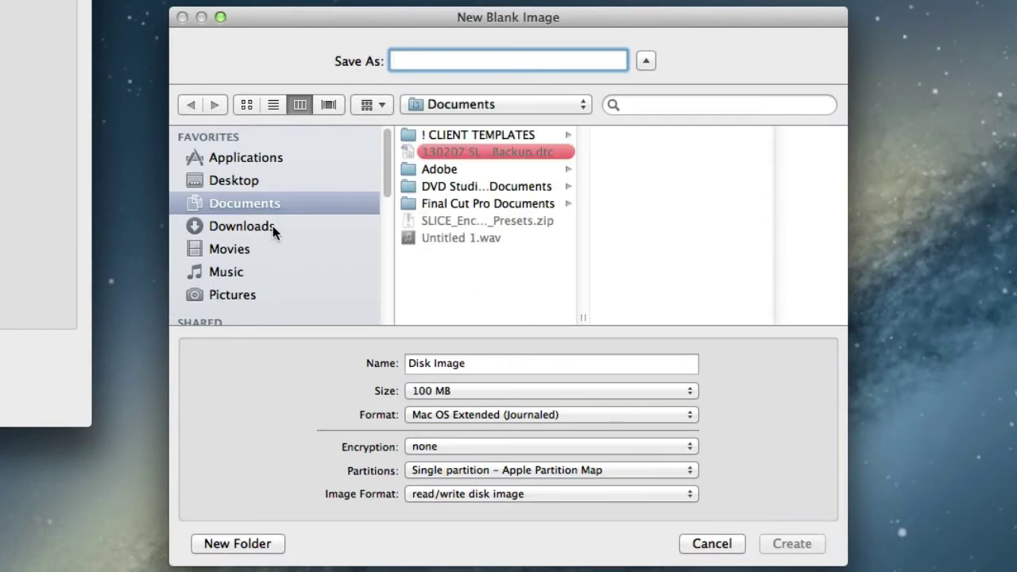
scroll(272, 227, down, 5)
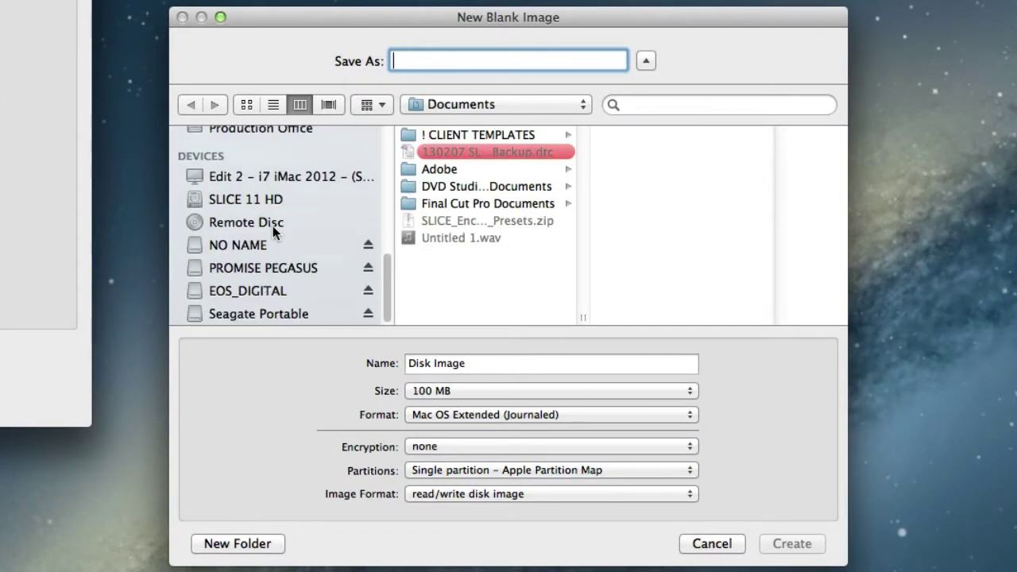
click(260, 268)
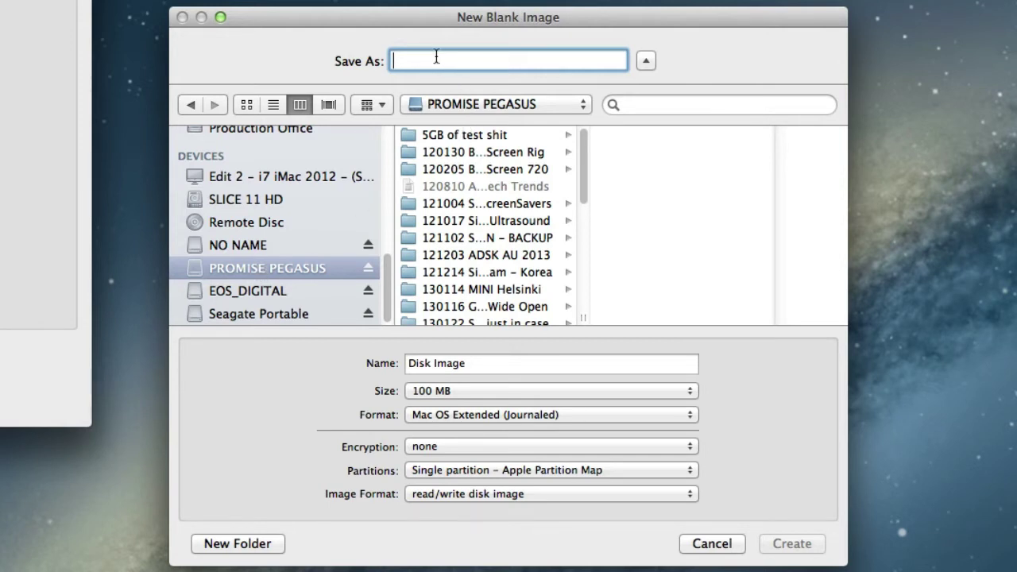
text(130219)
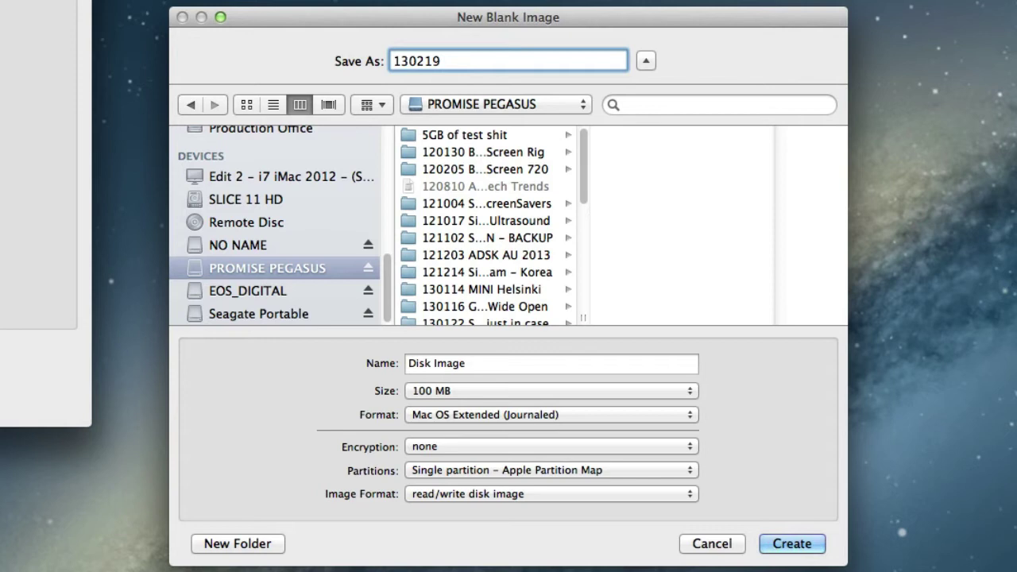
text(Sparce Disk Demo)
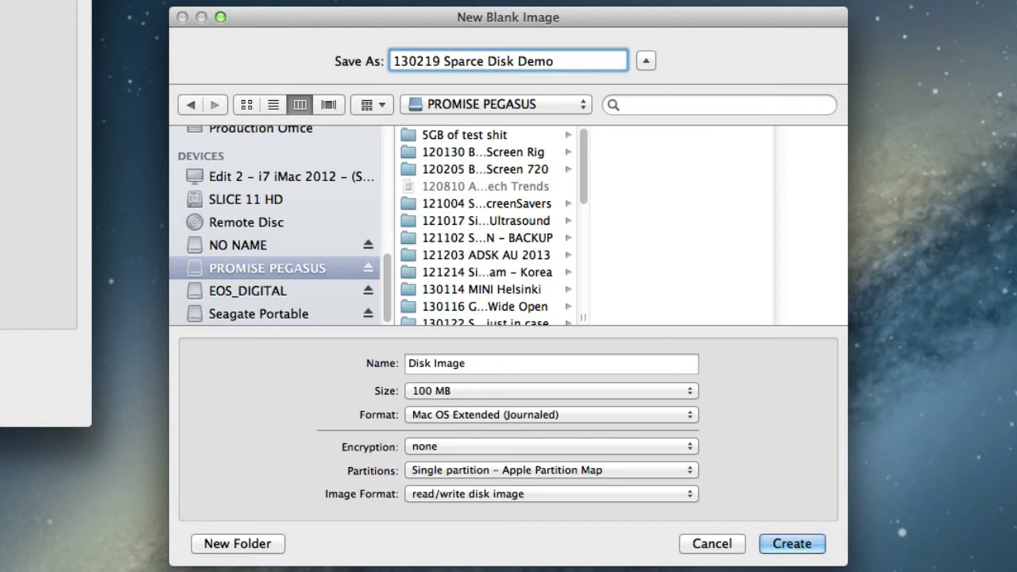
Replace the default volume name with 130219 Sparce Disk Demo
key(super+a)
key(super+c)
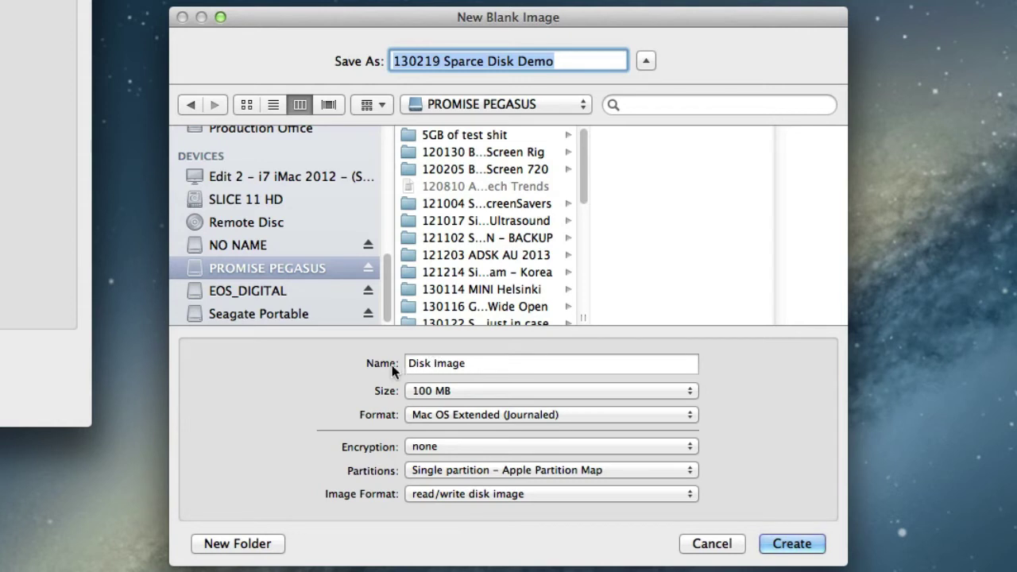
triple_click(476, 367)
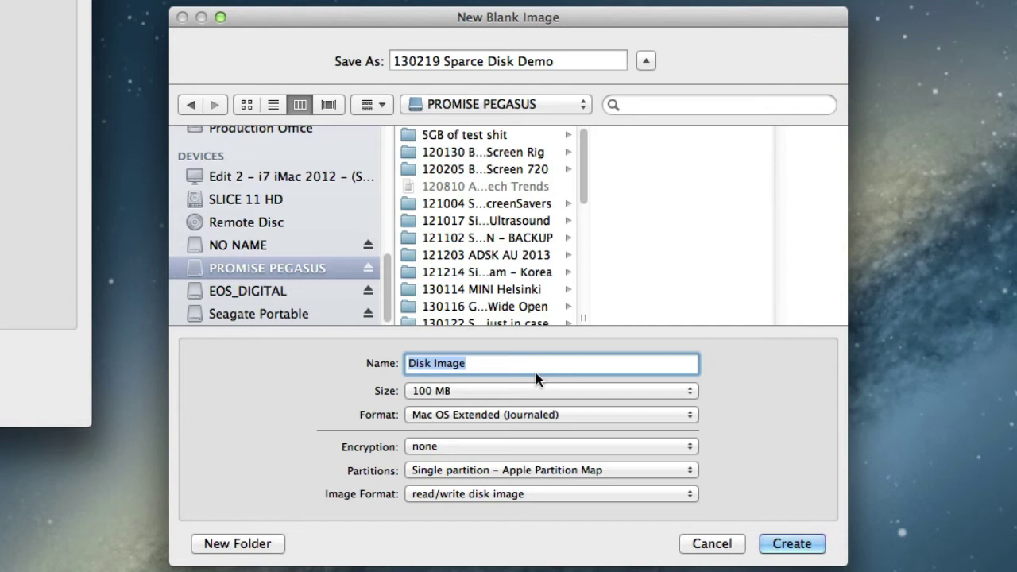
key(super+v)
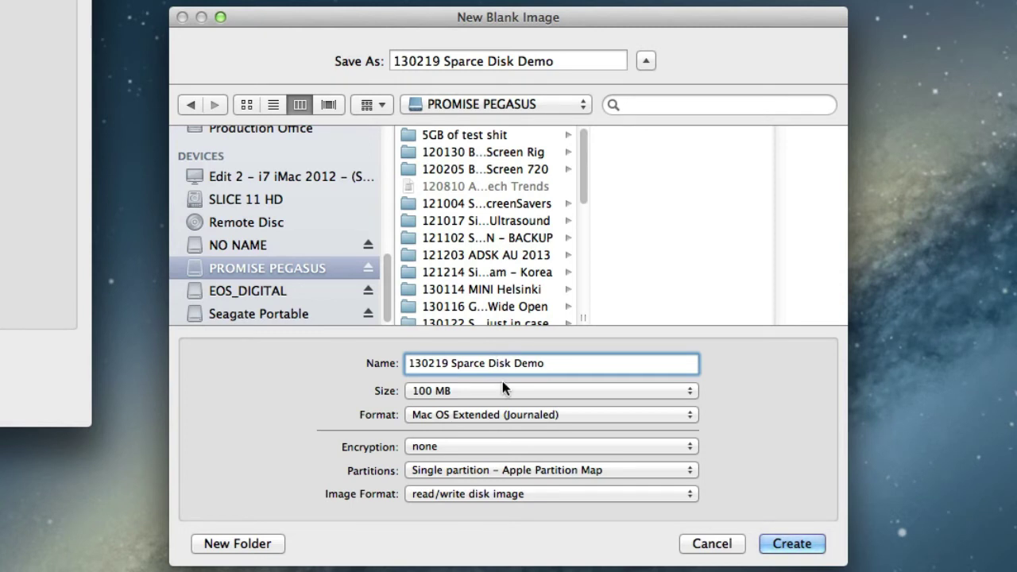
Choose a Custom image size in GB and enter 100
click(446, 392)
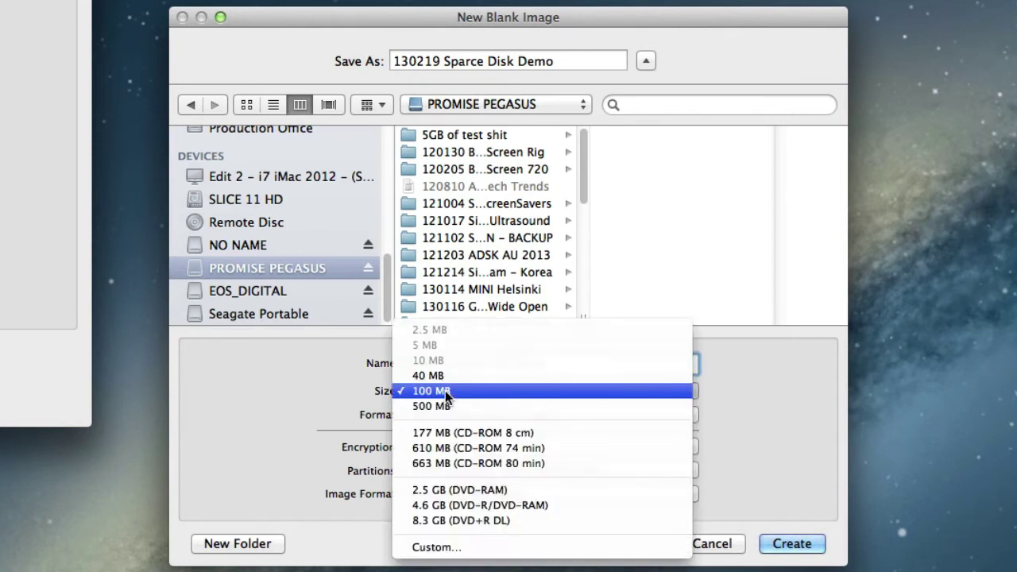
click(450, 548)
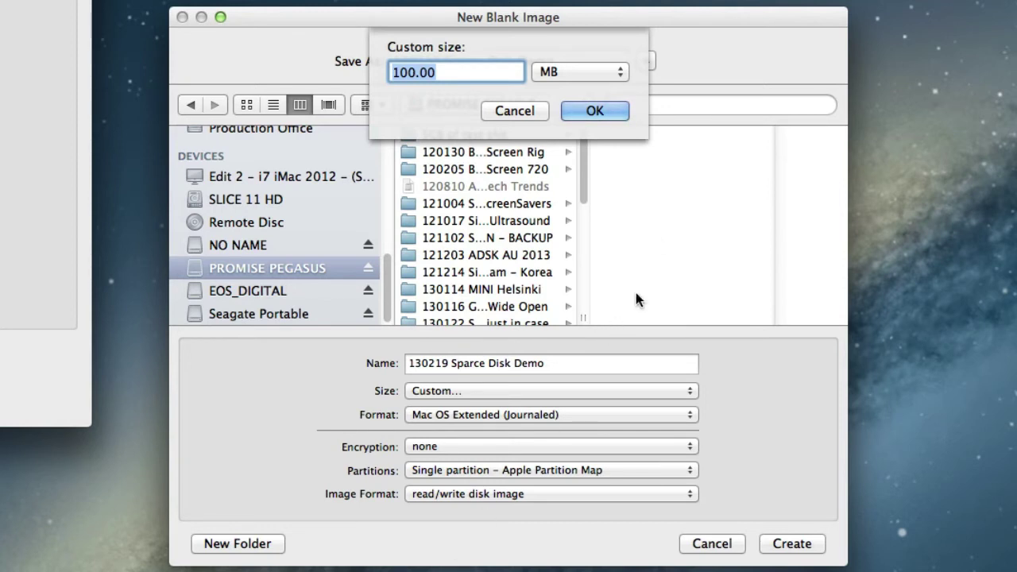
click(580, 72)
click(576, 84)
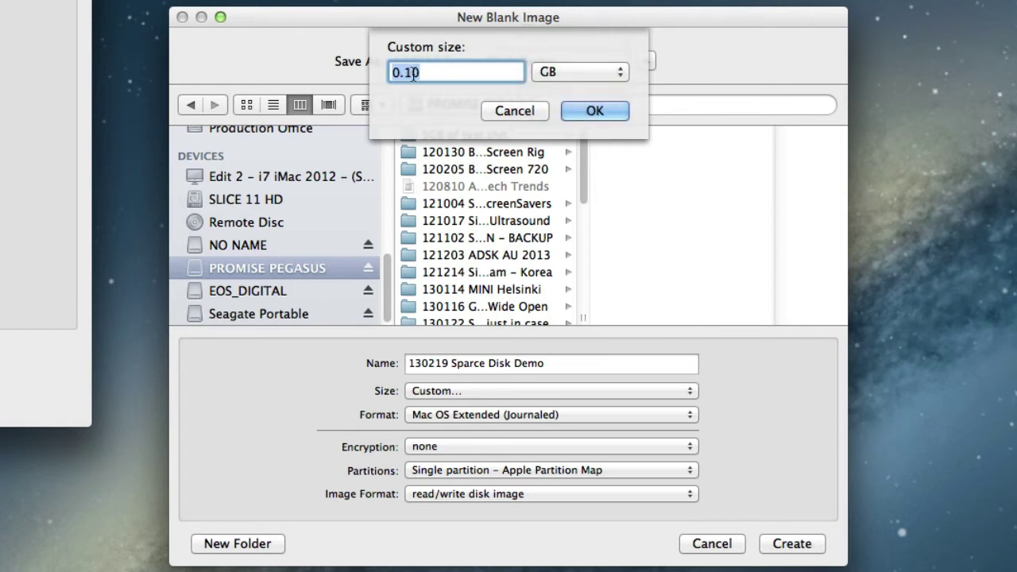
click(413, 75)
key(BackSpace)
key(BackSpace)
key(BackSpace)
key(BackSpace)
text(100)
Confirm the 100 GB size, set the format to sparse disk image, and create it
click(596, 110)
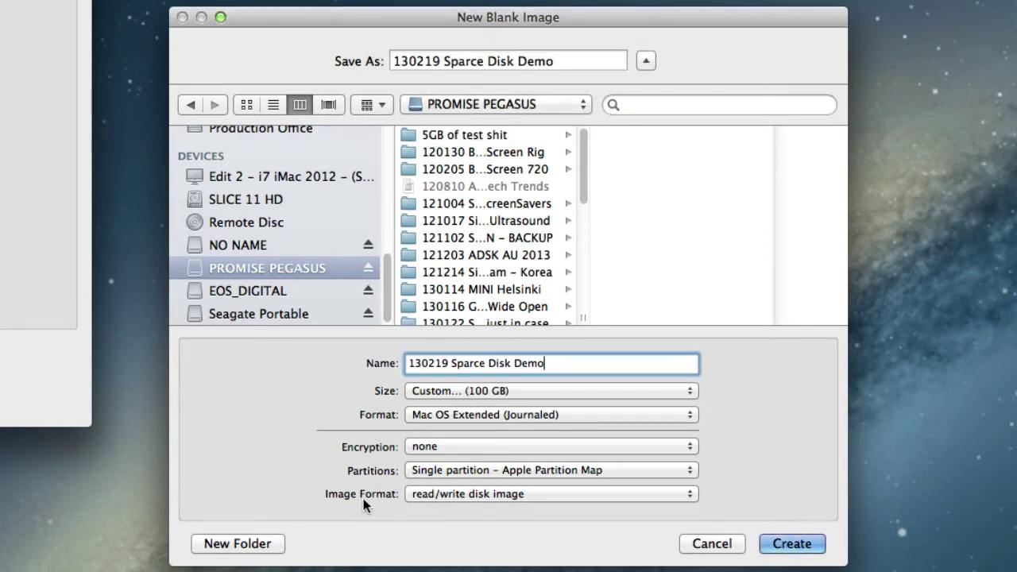
click(462, 496)
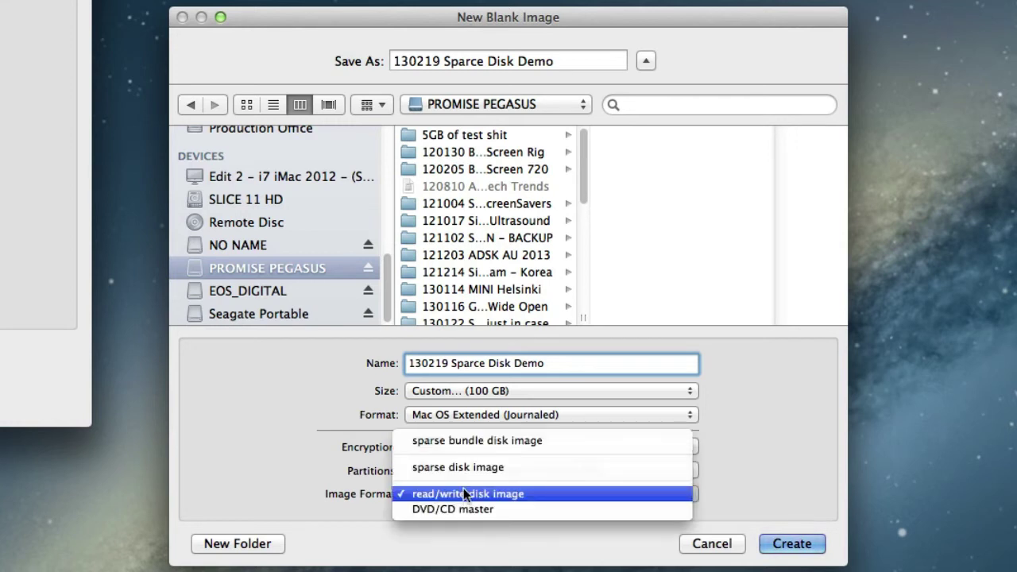
click(459, 468)
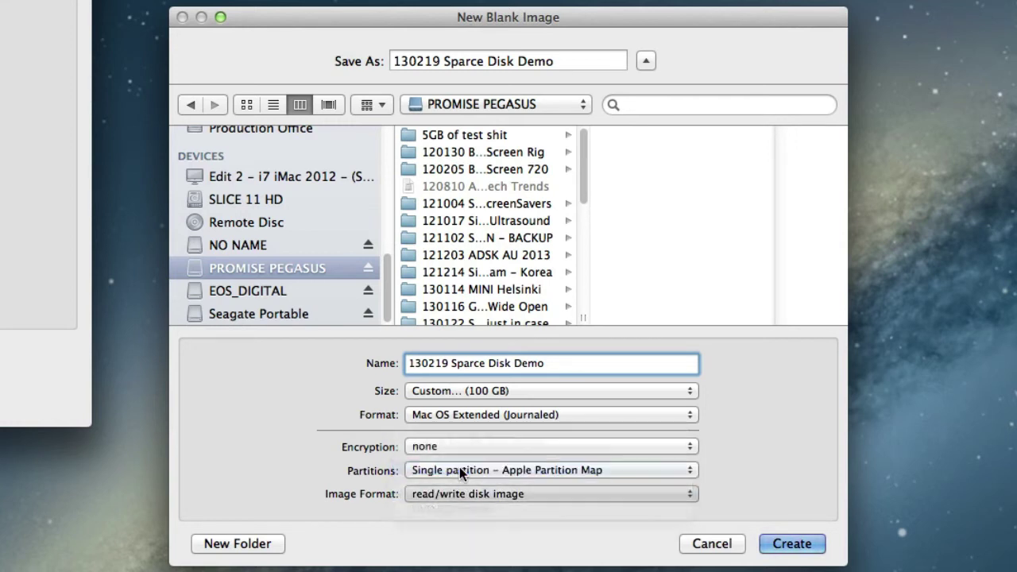
click(780, 546)
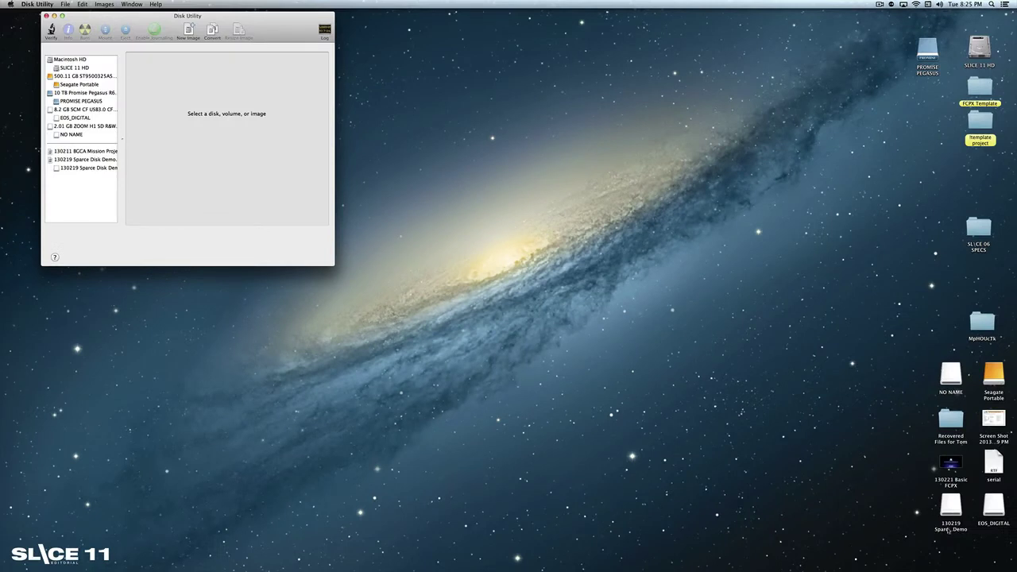
Select the mounted image, quit Disk Utility, and start a new Finder window
click(952, 509)
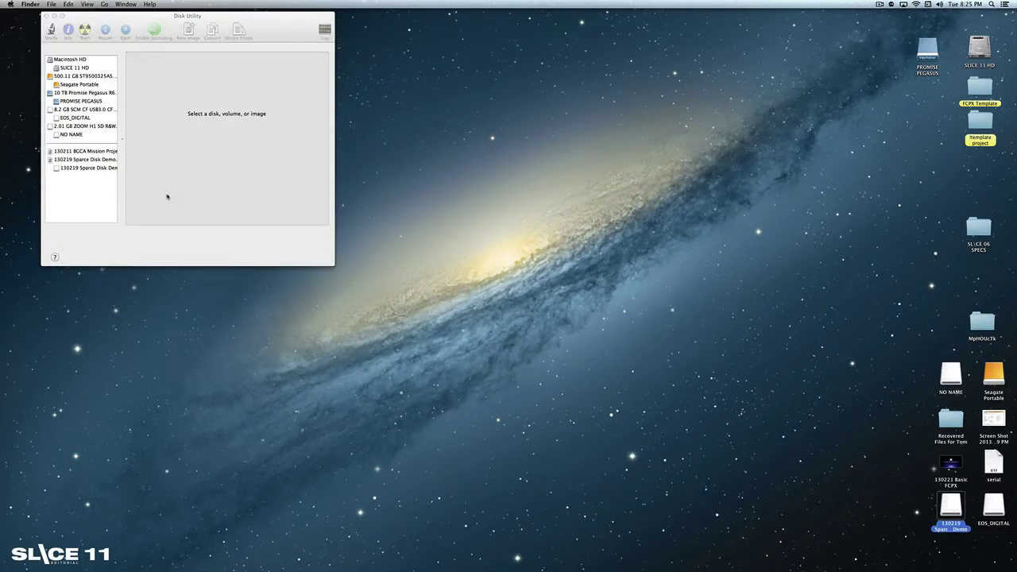
key(super+q)
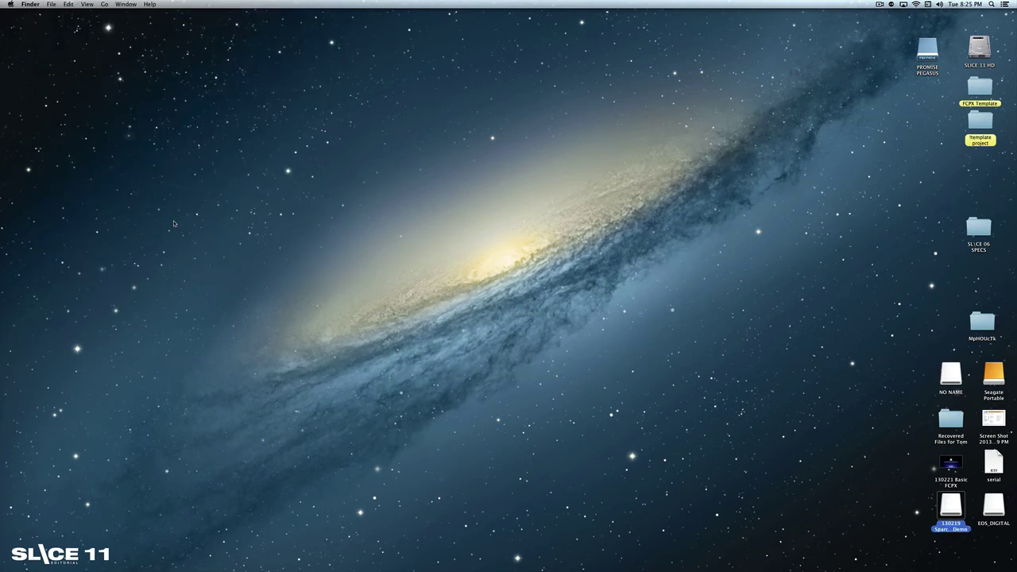
key(super+n)
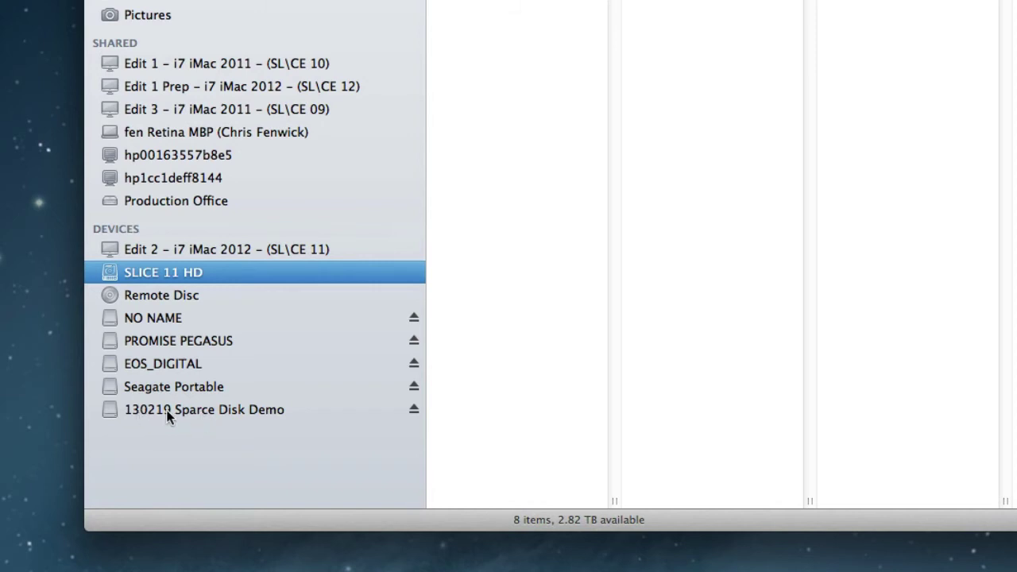
Show the empty 130219 Sparce Disk Demo volume in Finder in list view
click(170, 410)
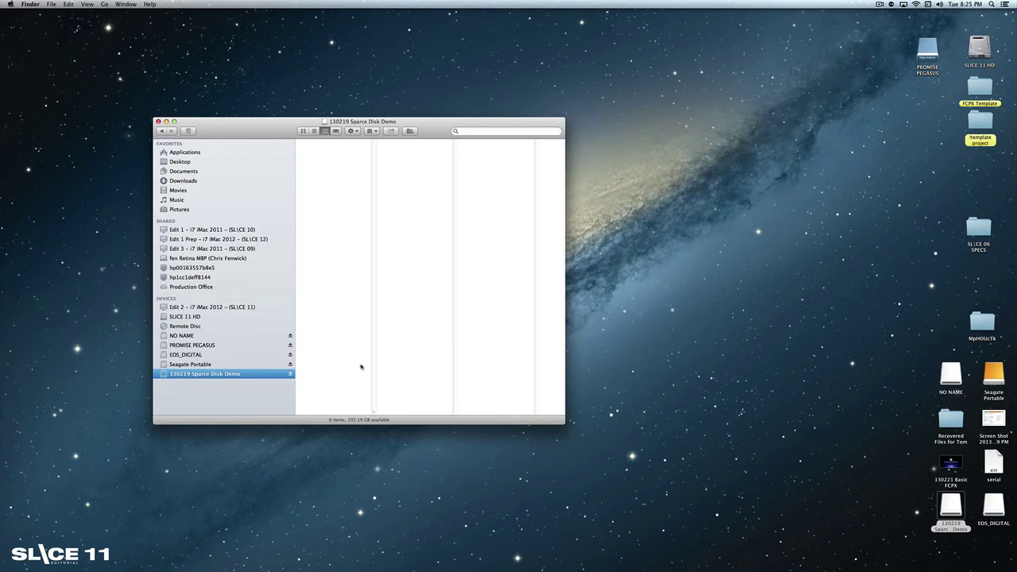
key(super+2)
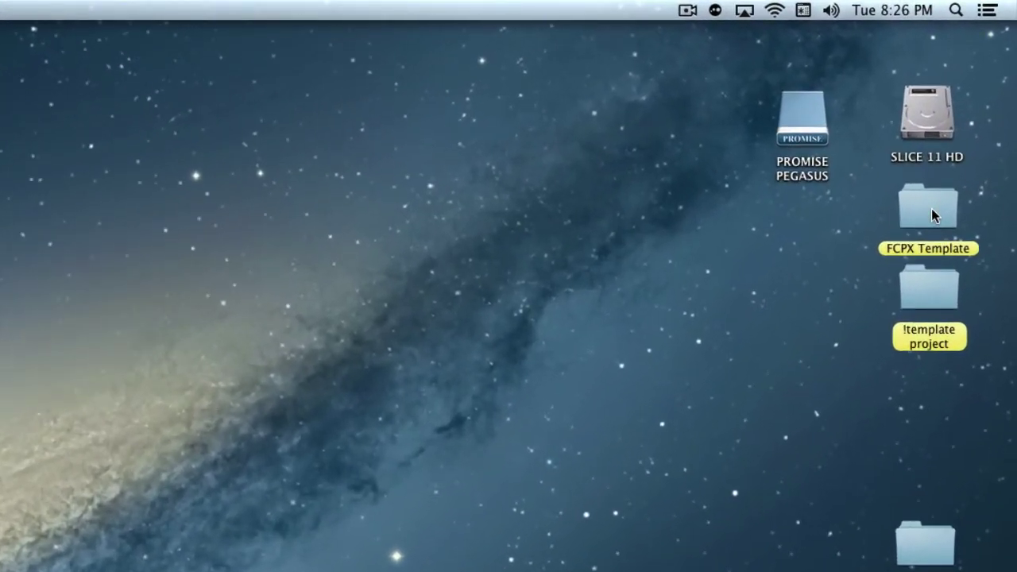
Copy !template project, Final Cut Events and Final Cut Projects from FCPX Template onto the sparse disk
double_click(933, 208)
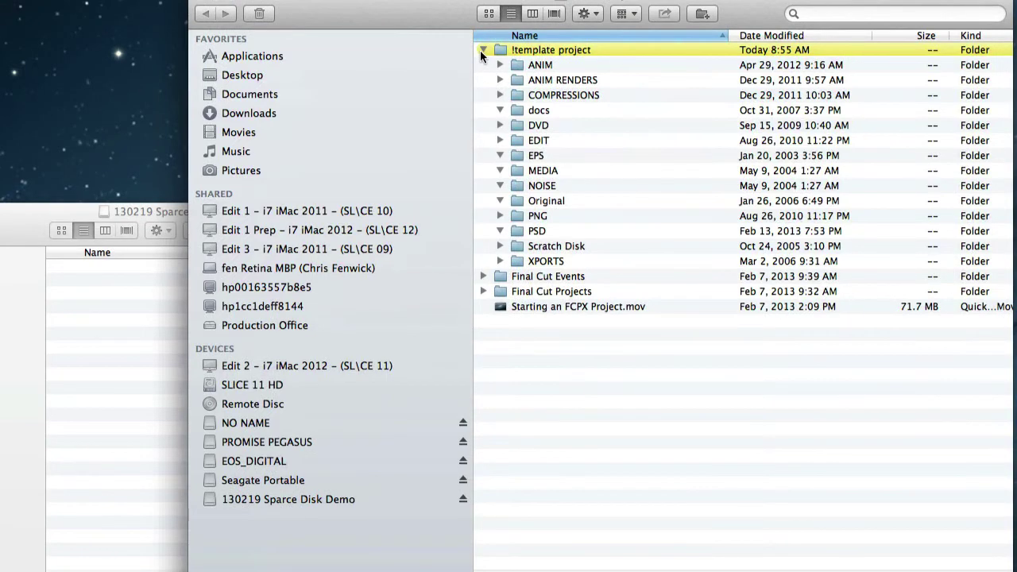
click(481, 50)
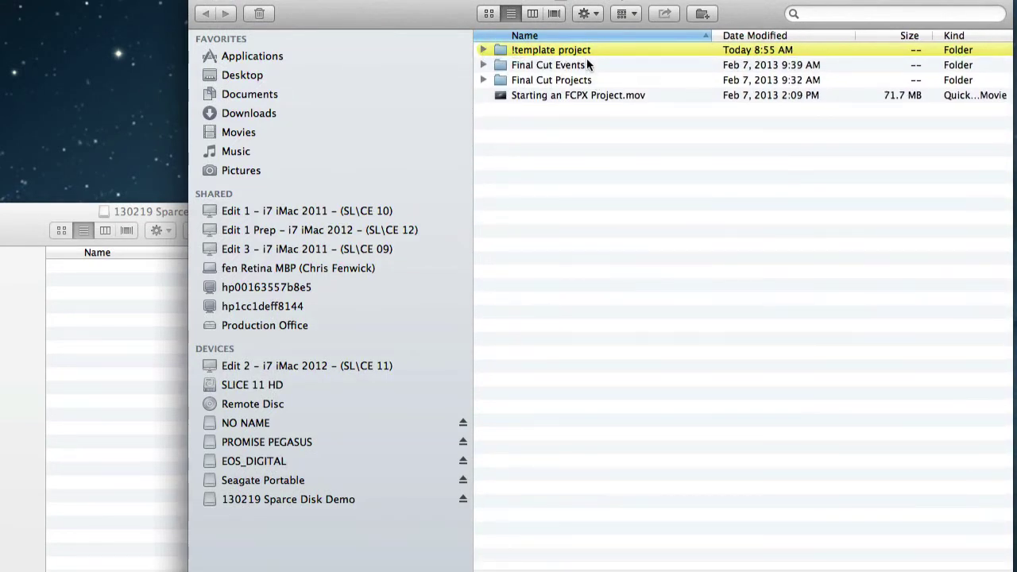
drag(587, 55, 591, 77)
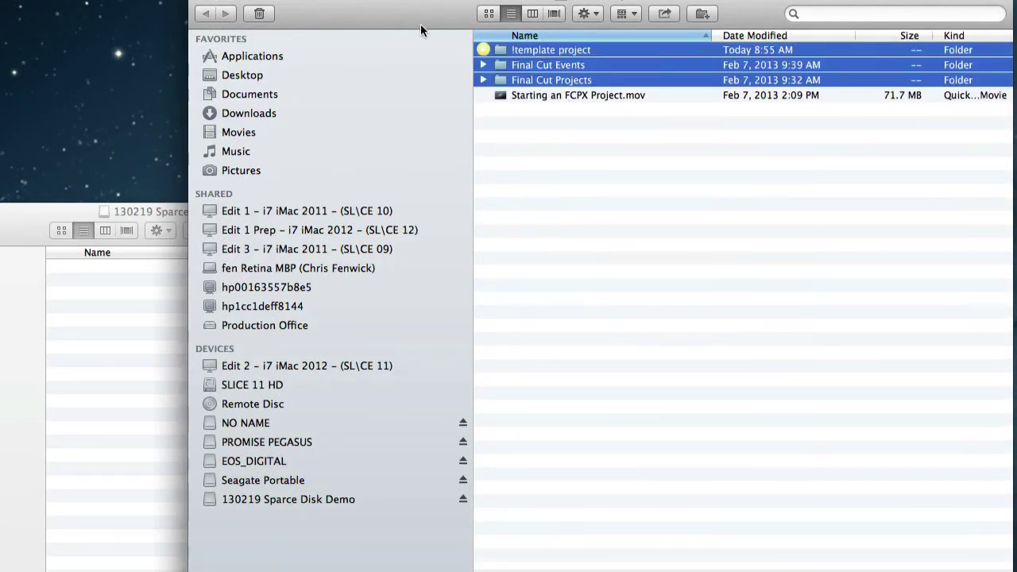
drag(421, 24, 675, 187)
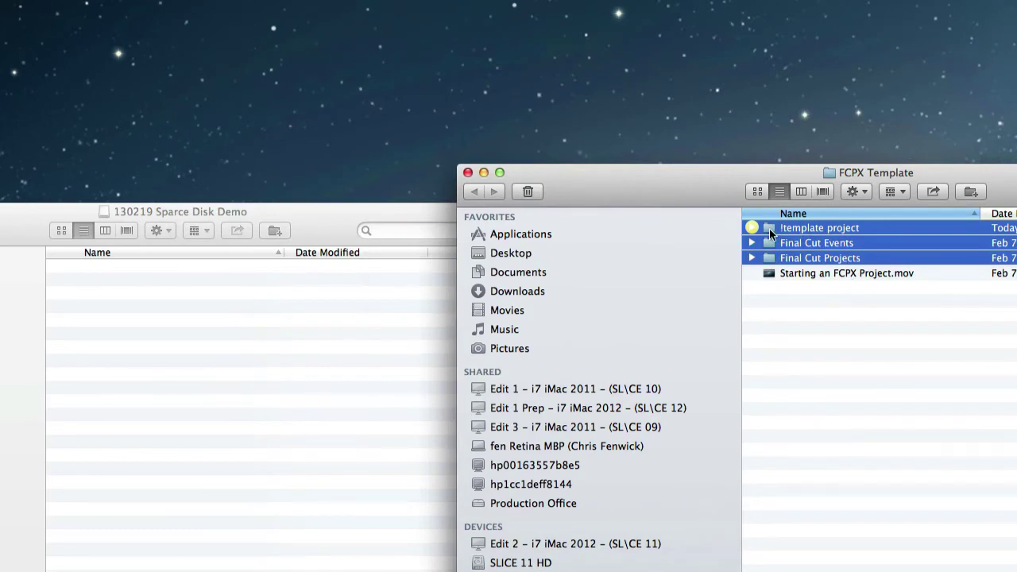
drag(769, 228, 158, 364)
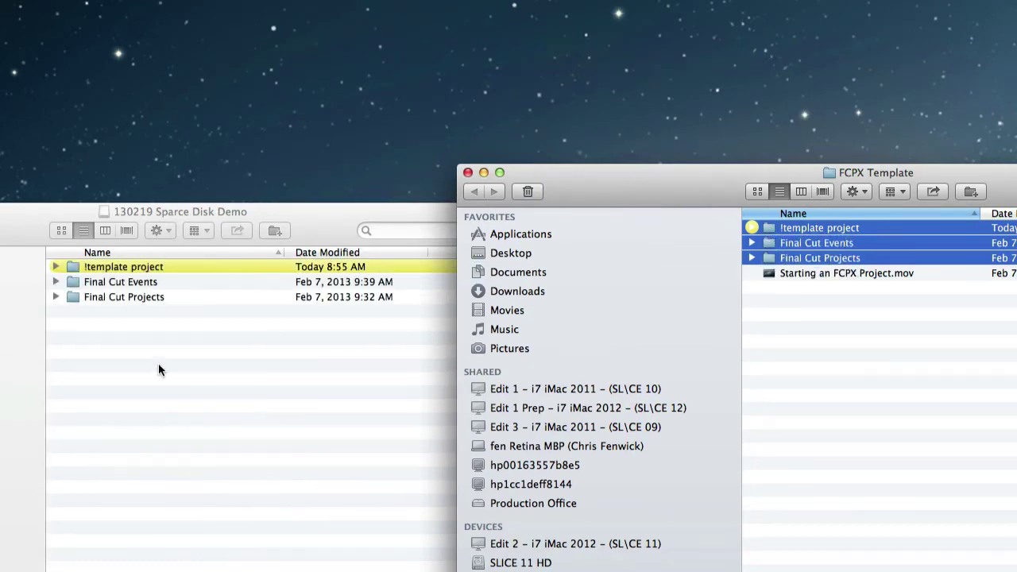
click(159, 364)
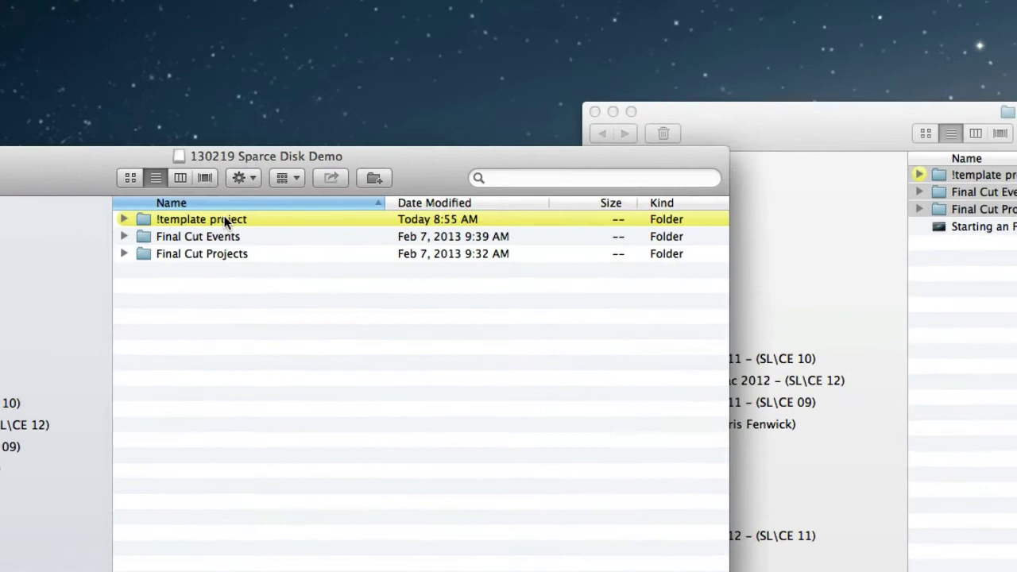
Rename the copied !template project folder to 130219 Sparce Disk Demo and expand it
click(145, 267)
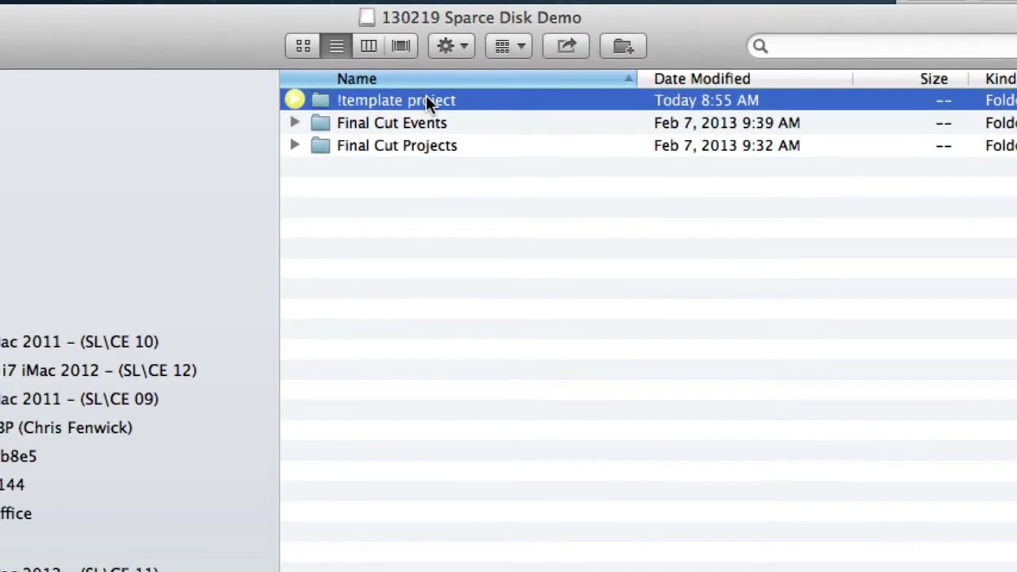
click(426, 101)
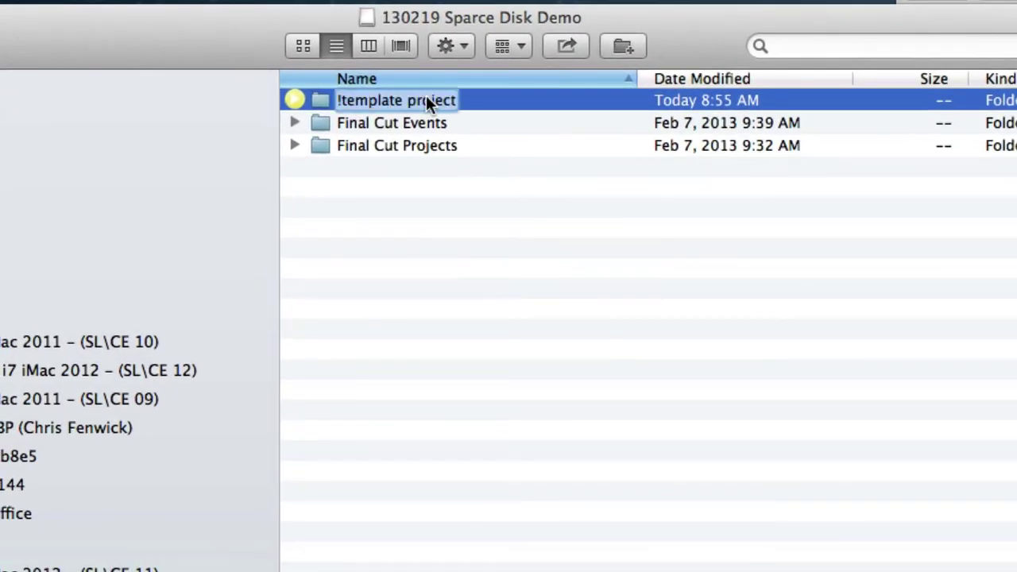
text(130219 Sparce Disk Demo)
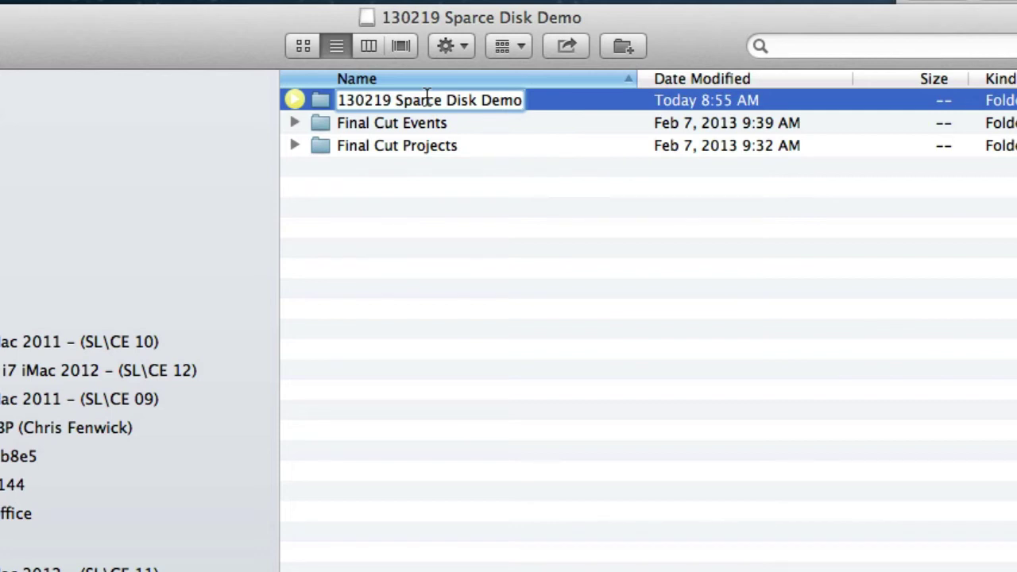
key(Return)
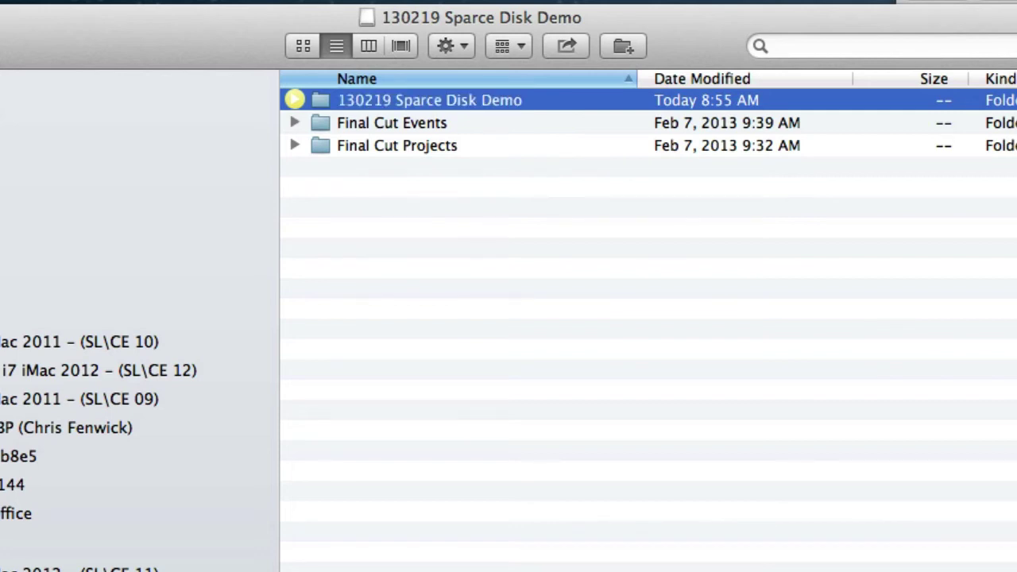
click(296, 100)
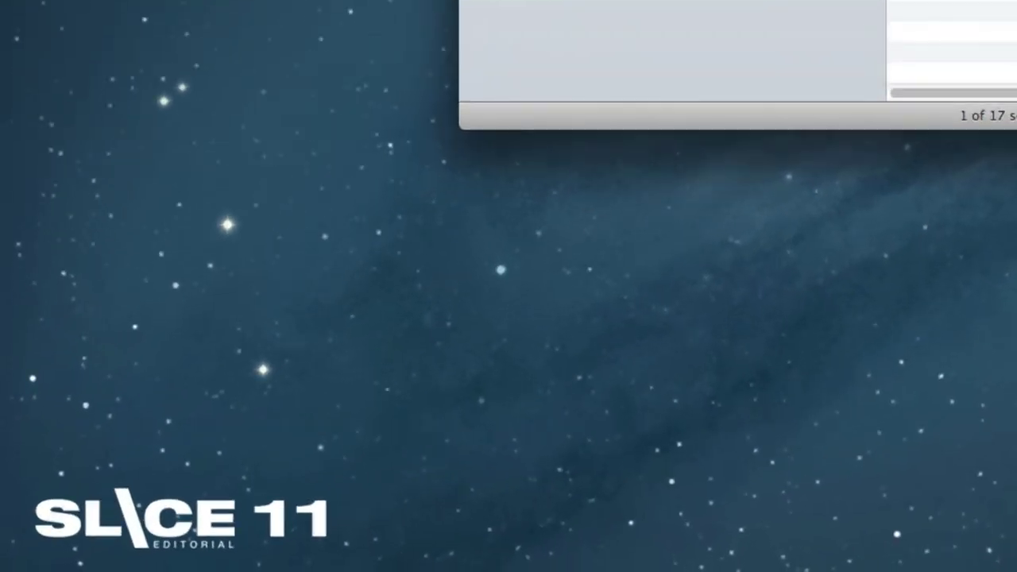
Launch Final Cut Pro from the Dock to show the disk's Put Project Name Here event
mouse_move(300, 563)
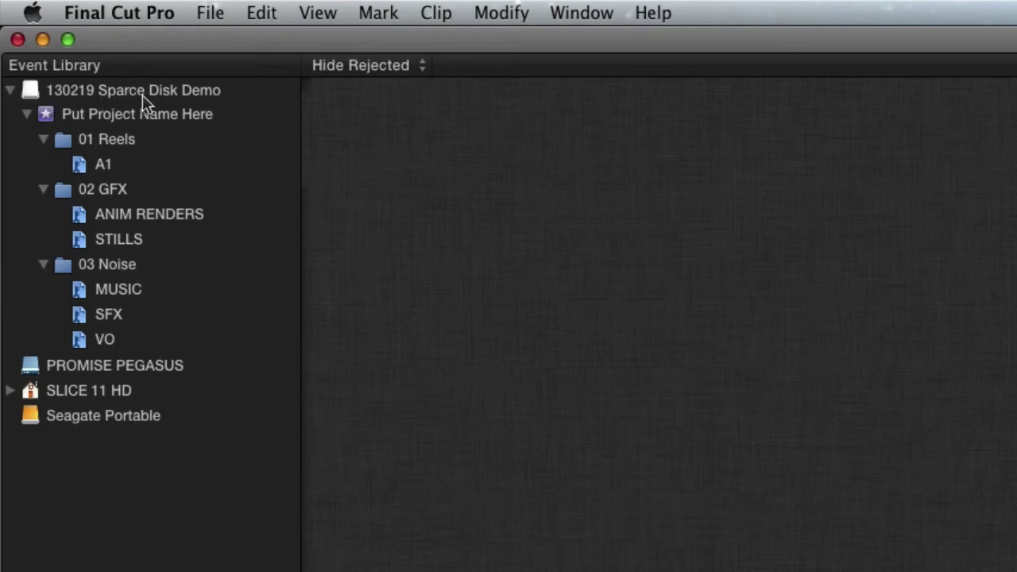
Select the Put Project Name Here event and expand the disk's Final Cut Events folder in Finder
click(48, 116)
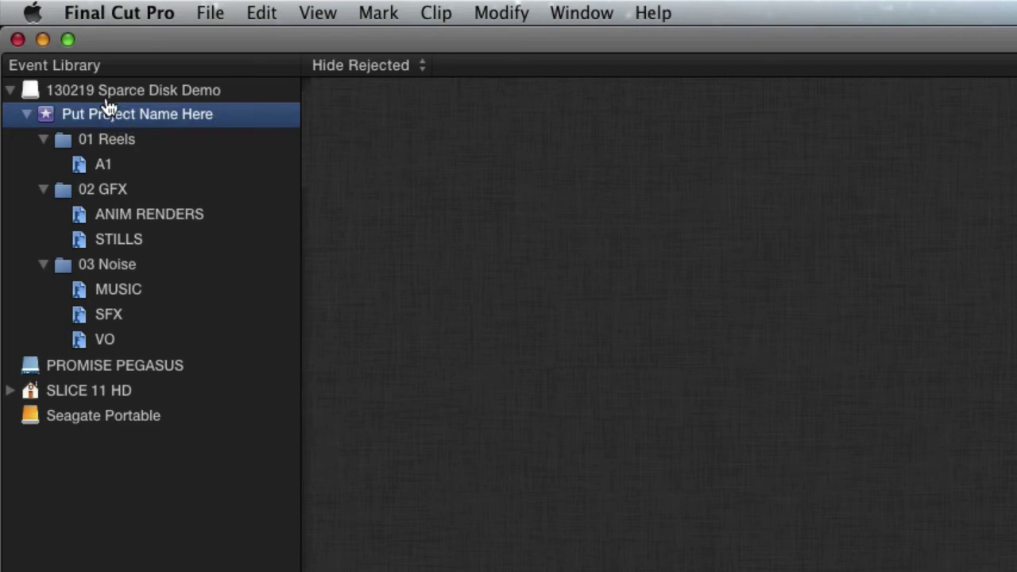
key(super+Tab)
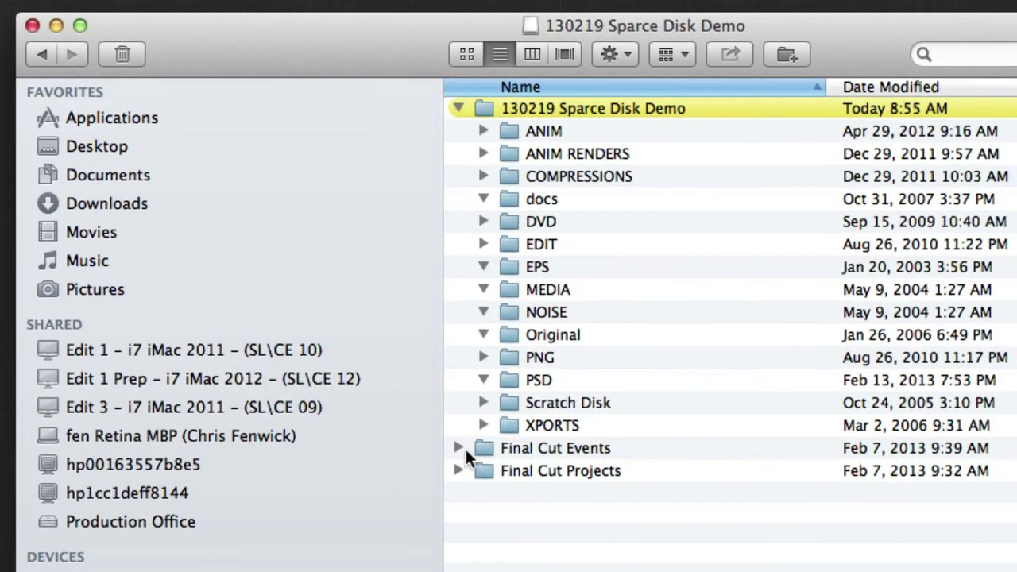
click(460, 448)
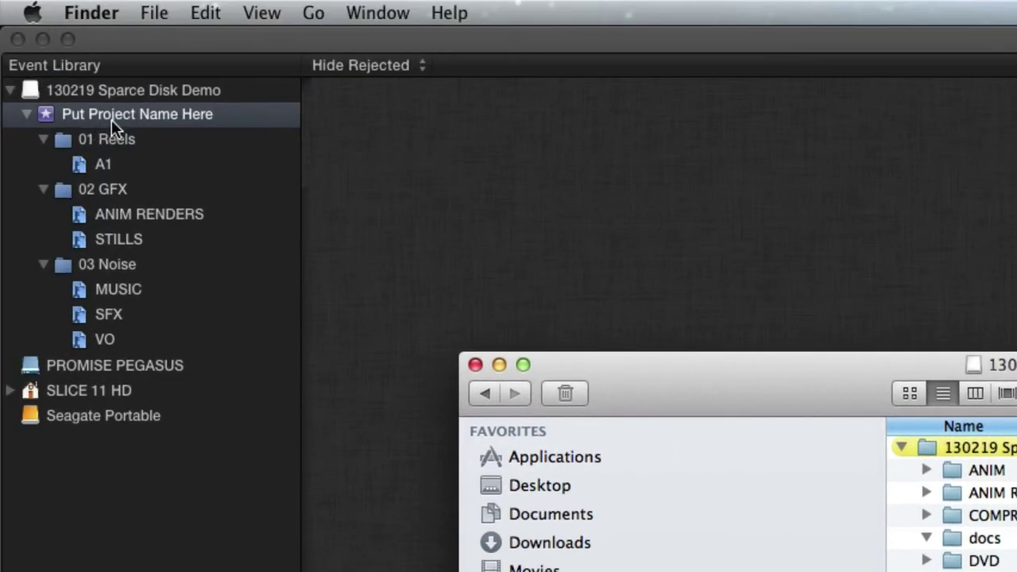
Rename the event to 130219 Sparce Disk Demo by pasting the name, then return to Finder
click(124, 121)
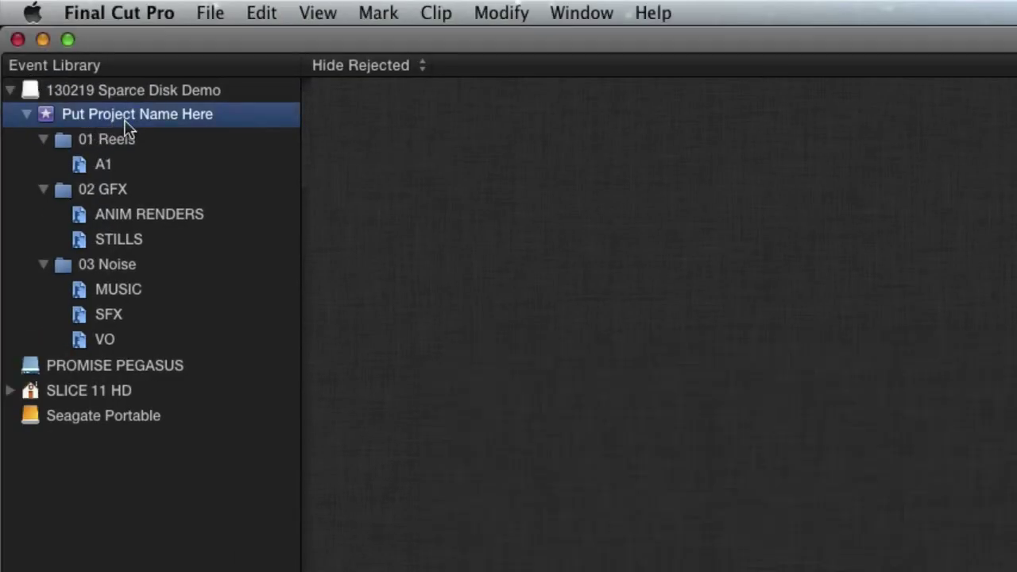
click(203, 122)
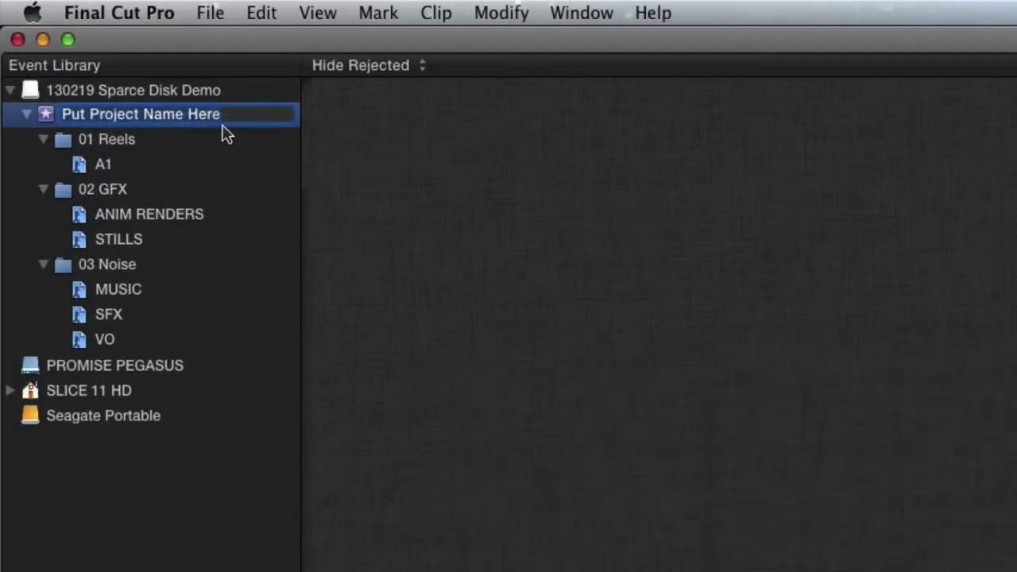
text(130219 Sparce Disk Demo)
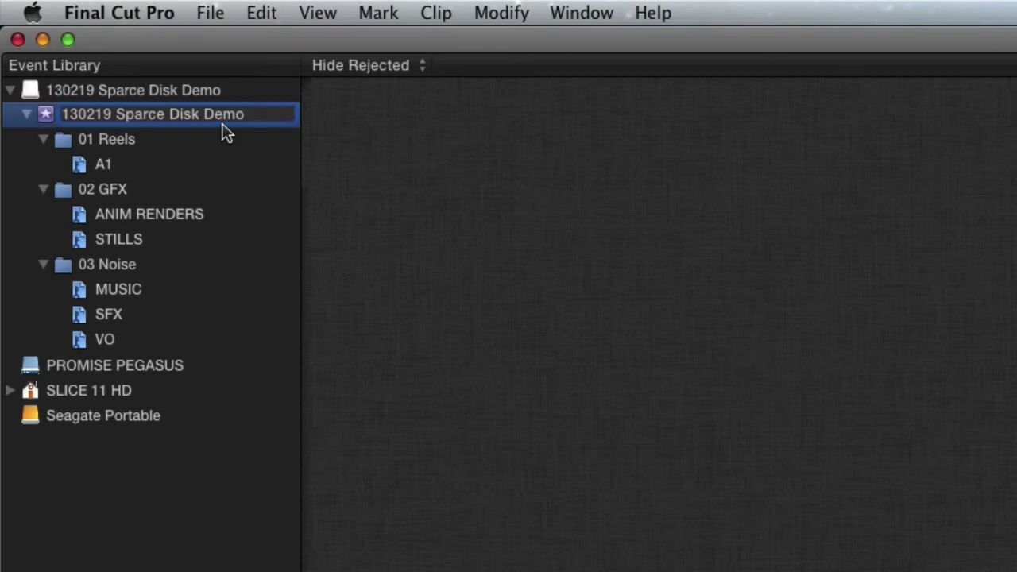
key(Return)
key(super+Tab)
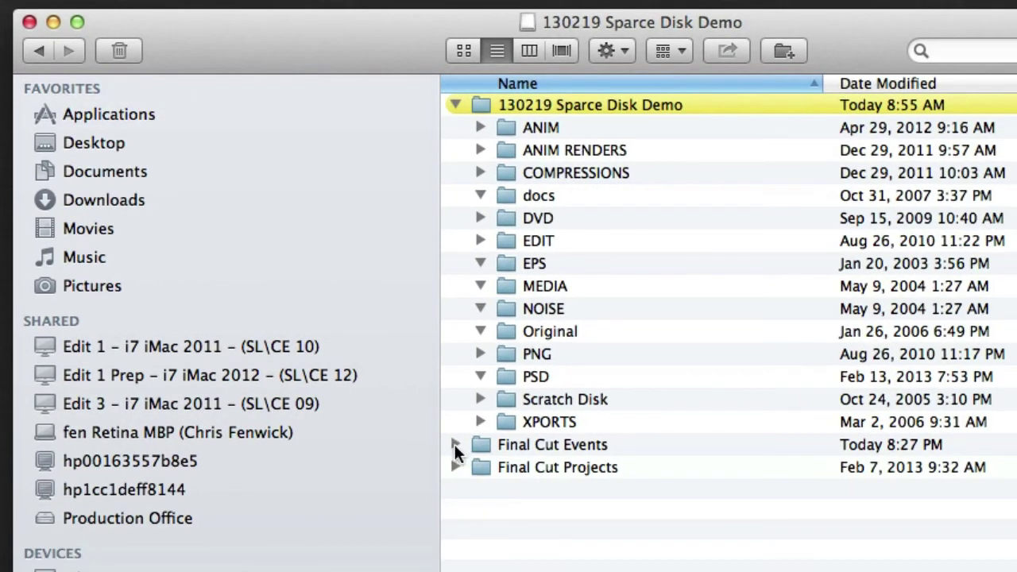
Expand and collapse Final Cut Events to confirm the renamed folder, then dismiss the event's context menu
click(454, 444)
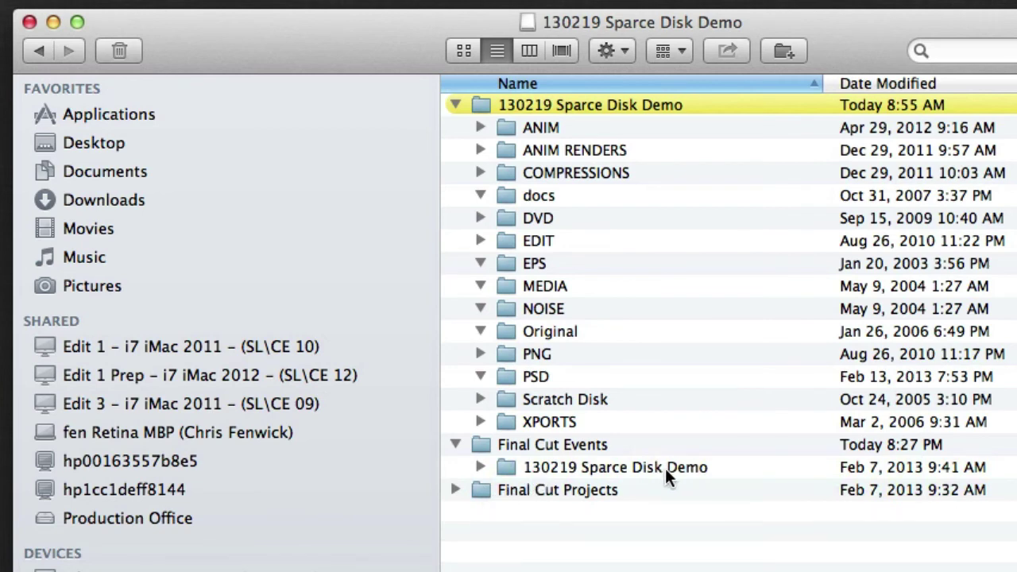
click(456, 444)
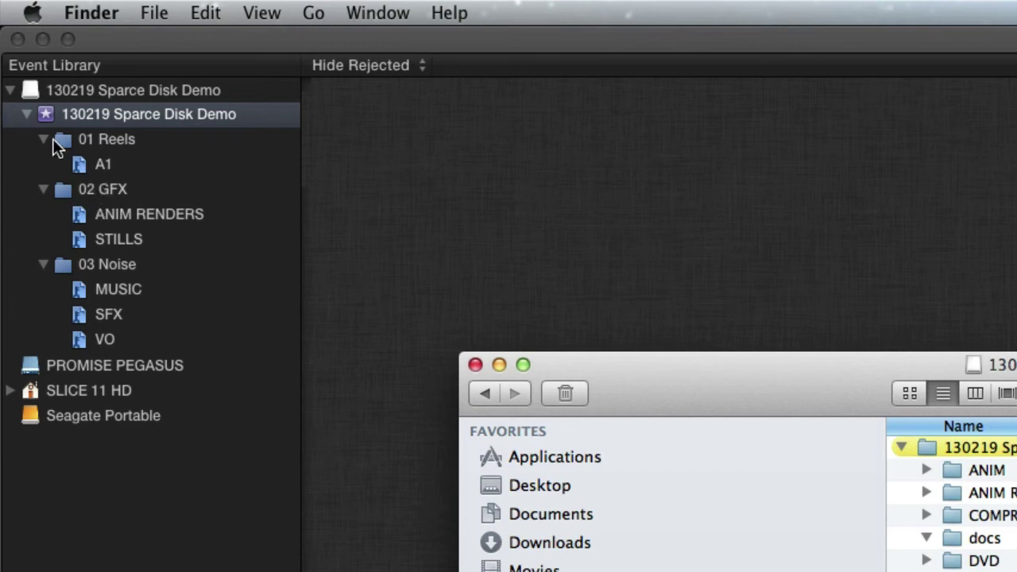
right_click(126, 112)
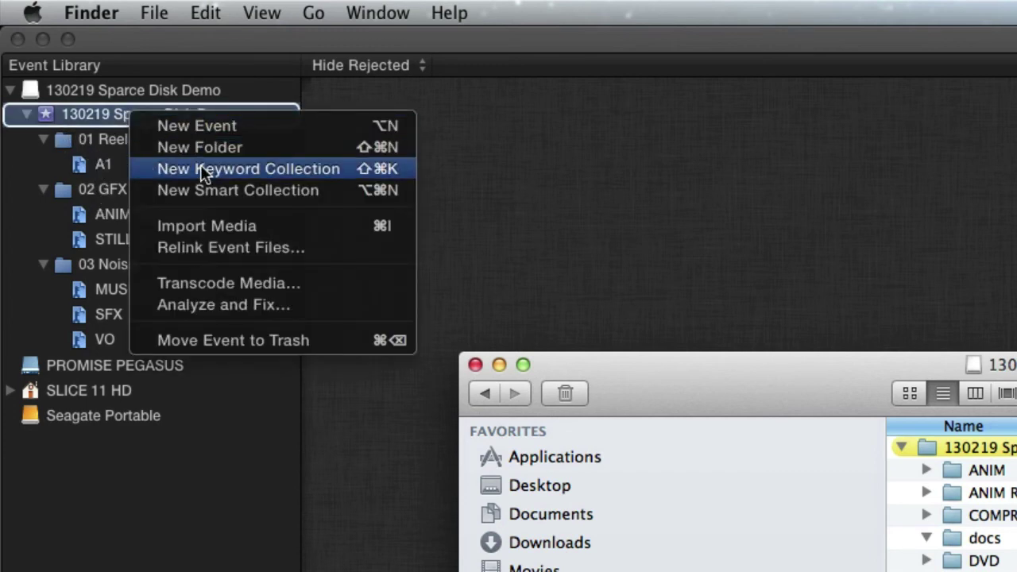
click(156, 522)
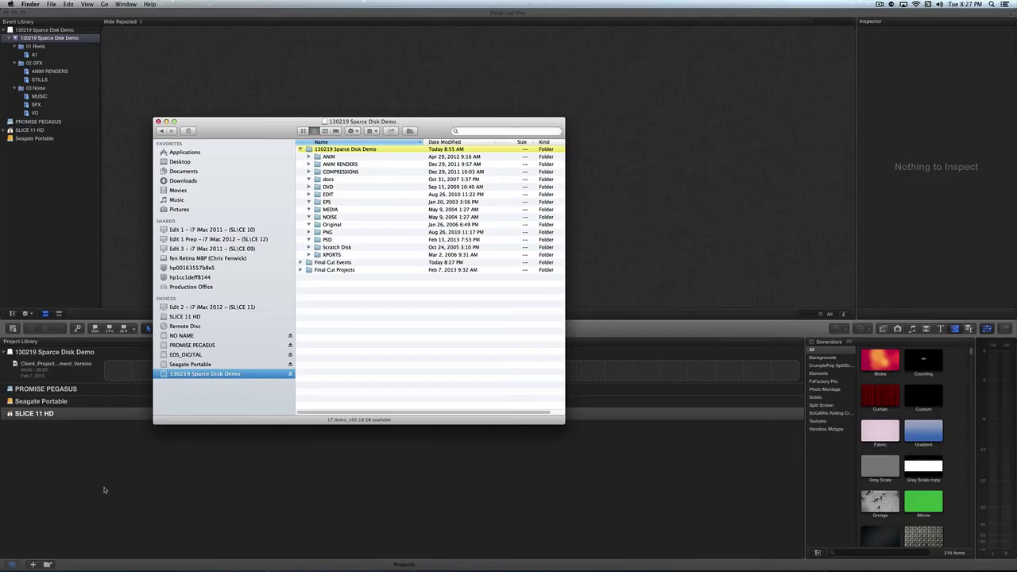
In the Project Library, rename the Client_Project project to Client_Project_Element_V01
click(102, 493)
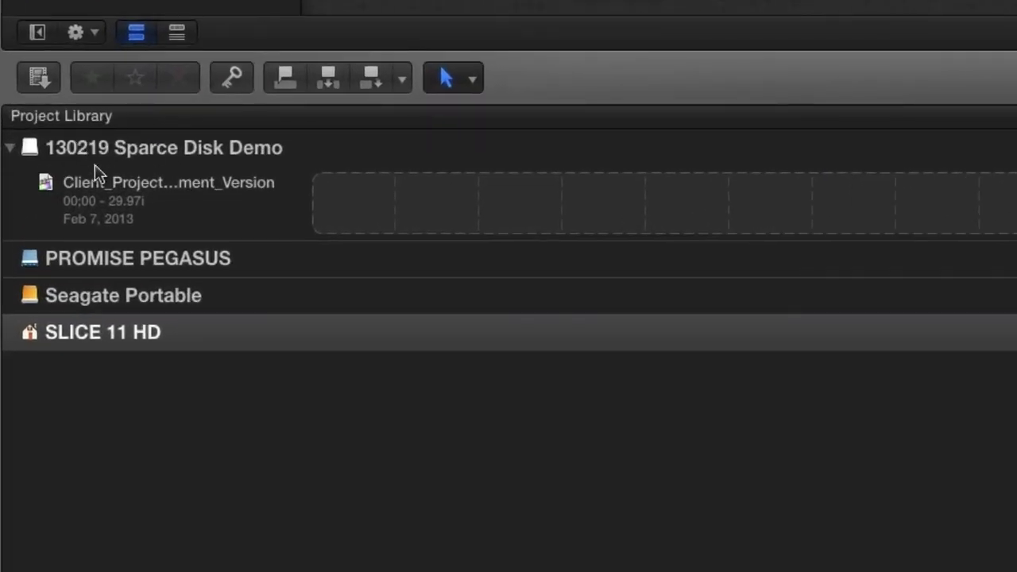
key(super+0)
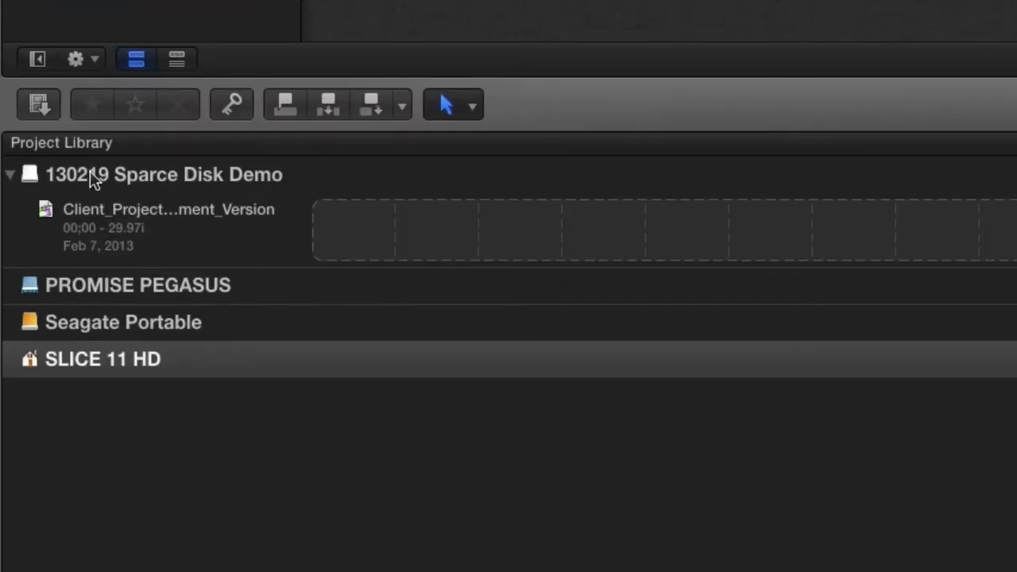
click(159, 220)
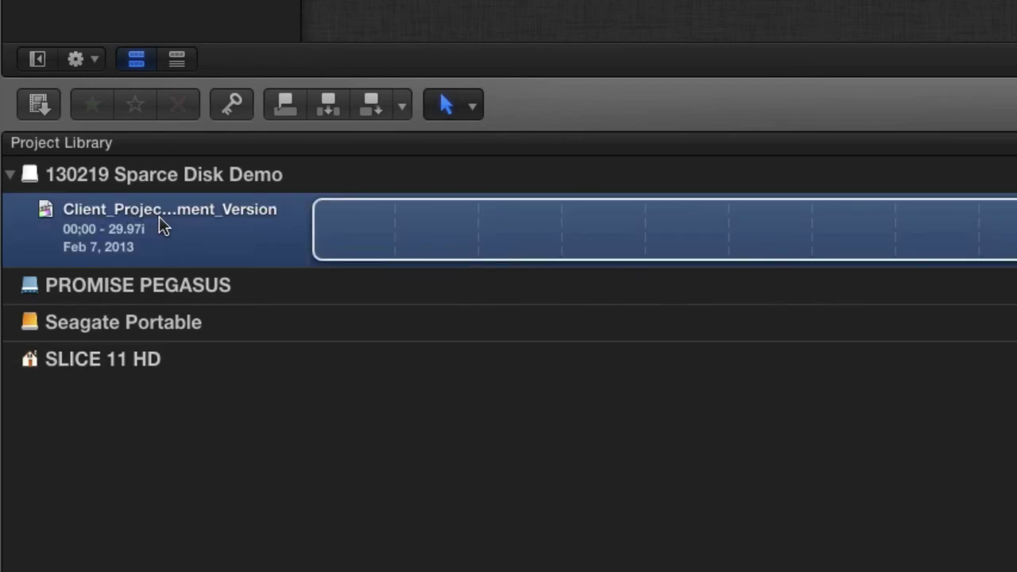
click(161, 213)
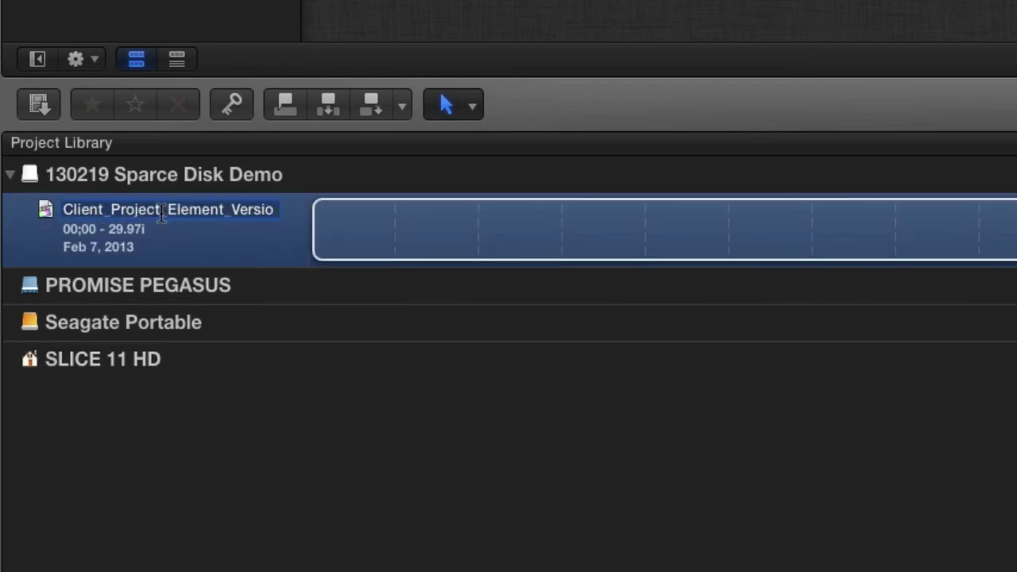
text(C)
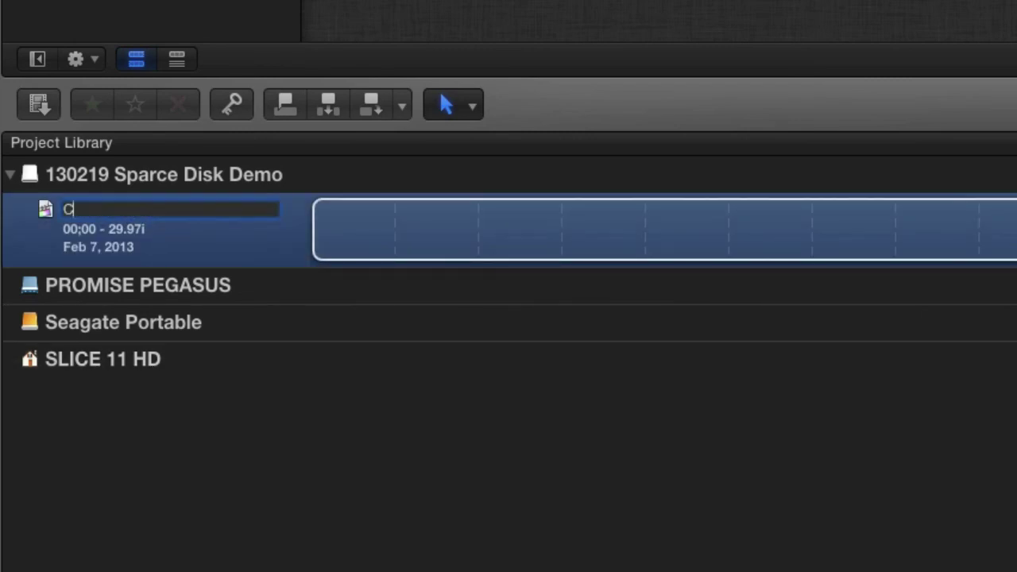
text(lient_Pro)
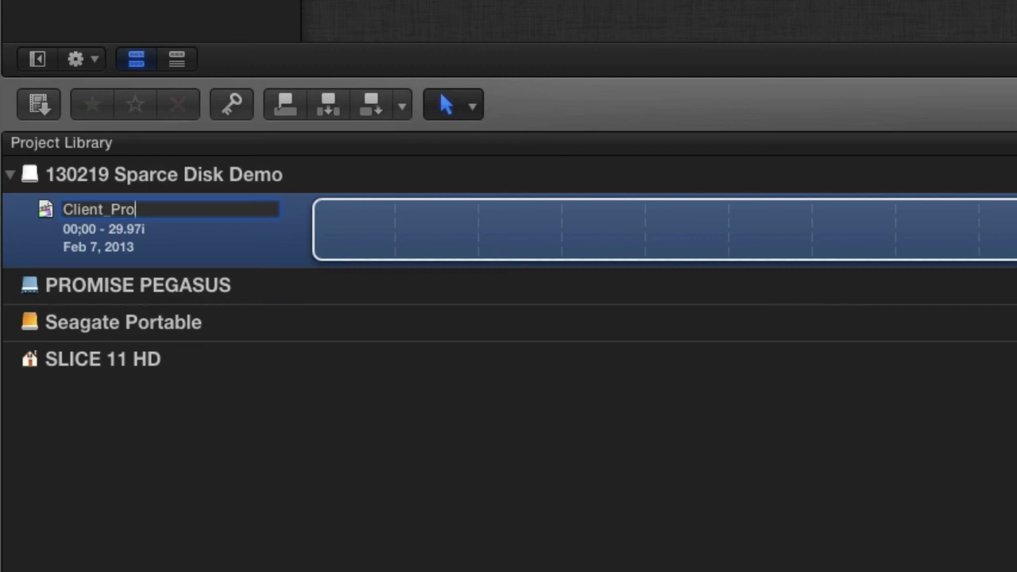
text(ject_Element)
text(_V)
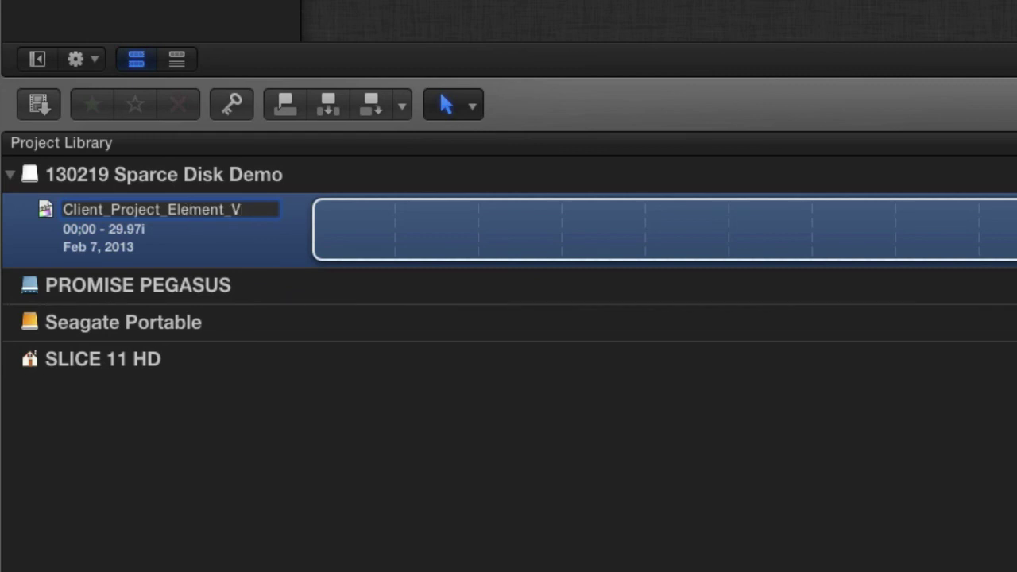
text(01)
key(Return)
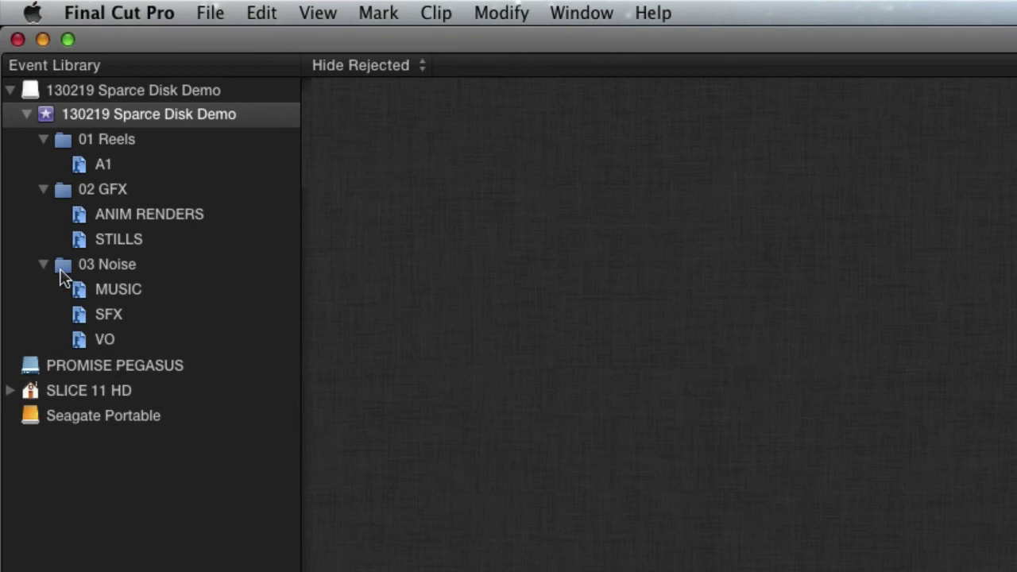
Collapse the 01 Reels, 02 GFX and 03 Noise folders in the 130219 Sparce Disk Demo event
click(44, 140)
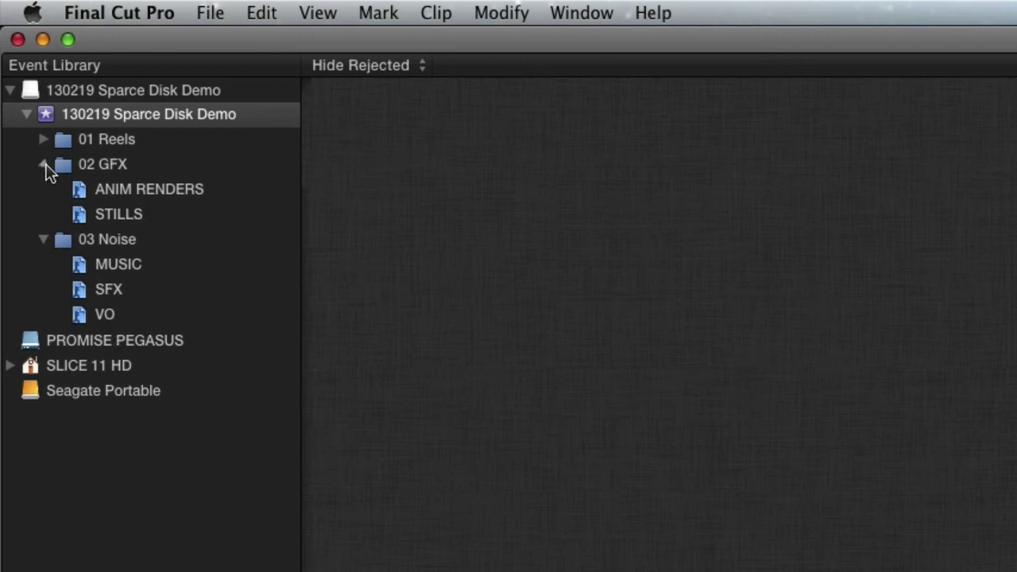
click(43, 164)
click(44, 189)
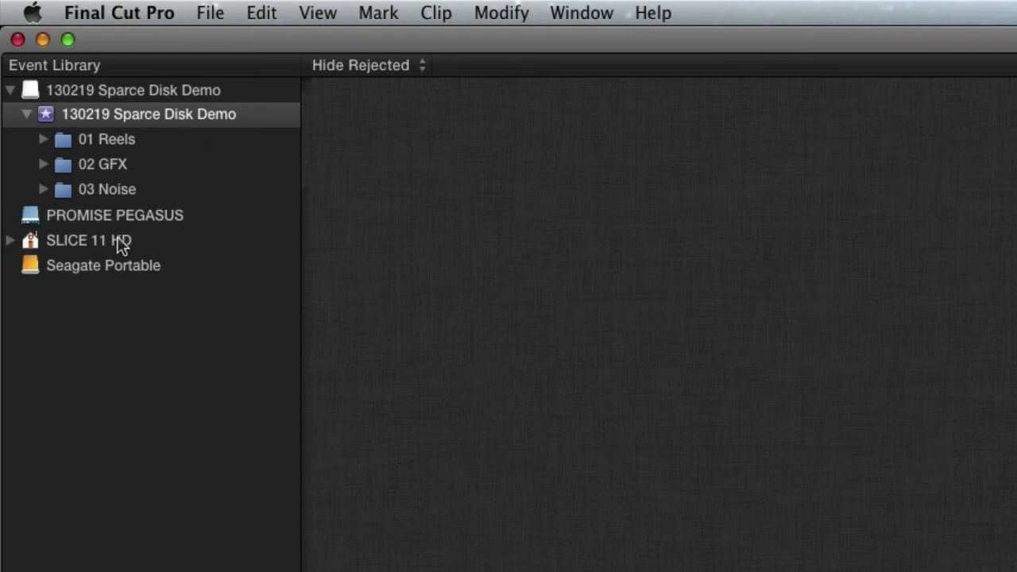